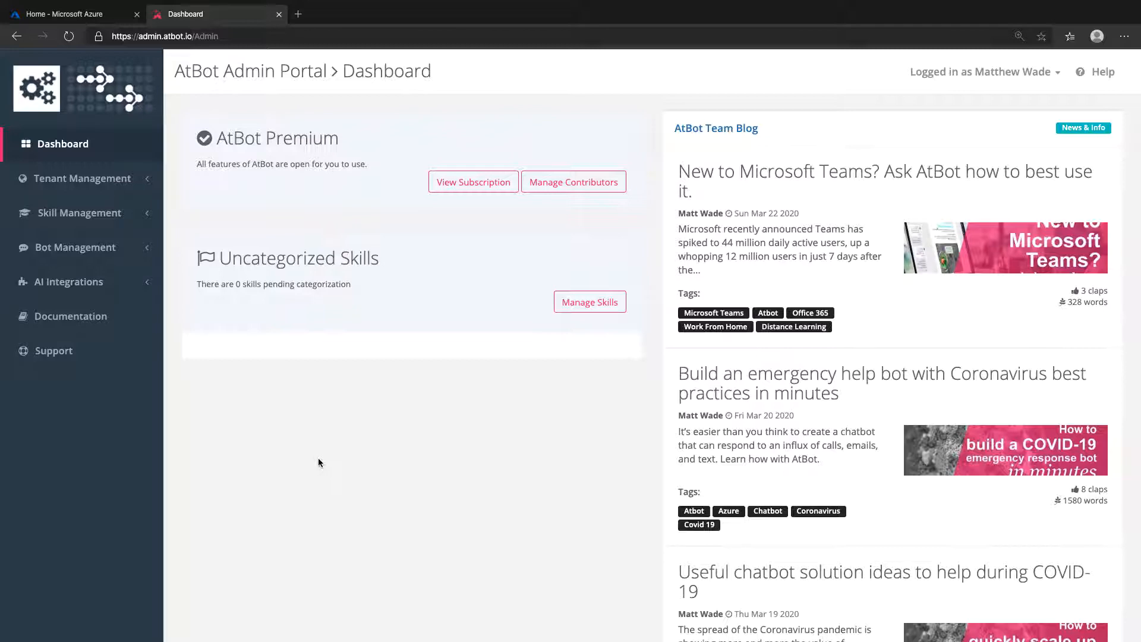
- Create a new enterprise bot named Help Desk in the bot management area
click(127, 255)
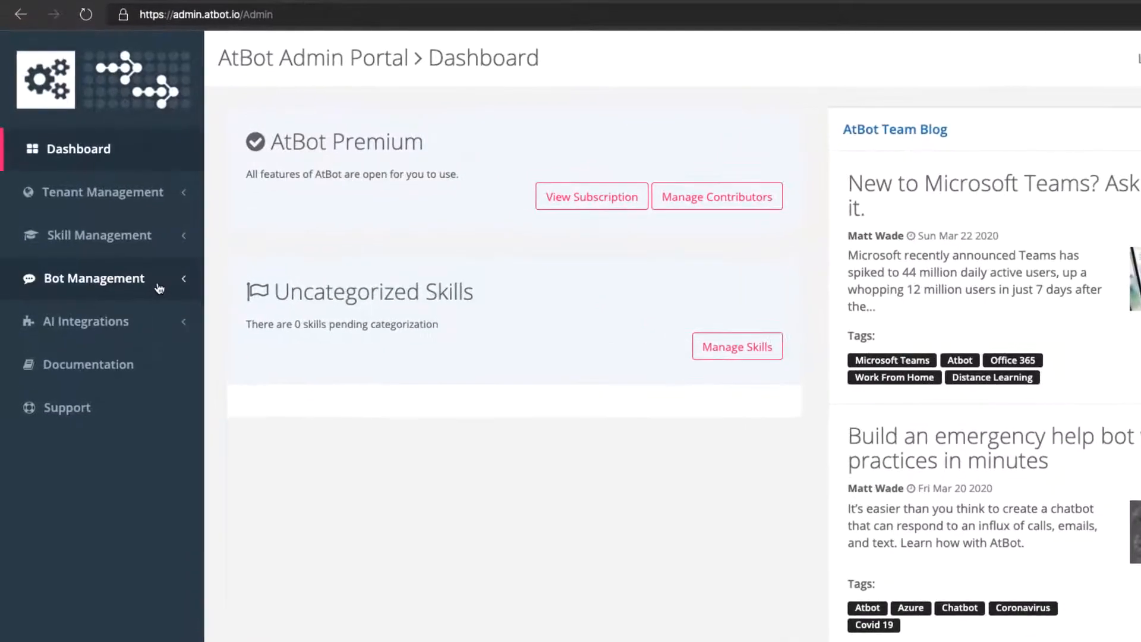
click(166, 320)
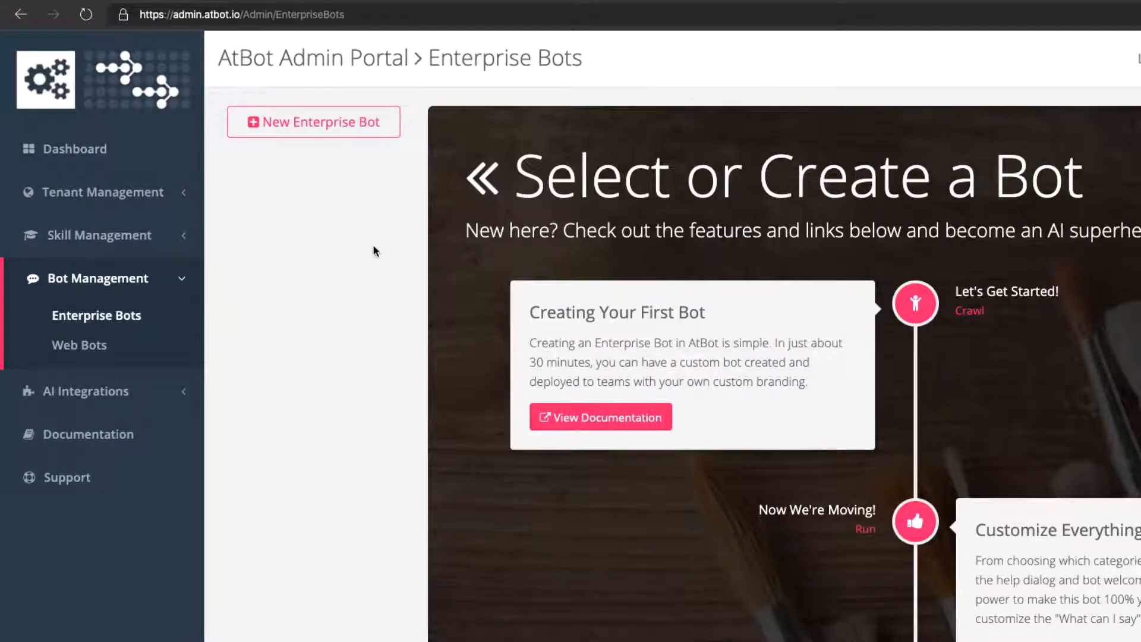
click(389, 121)
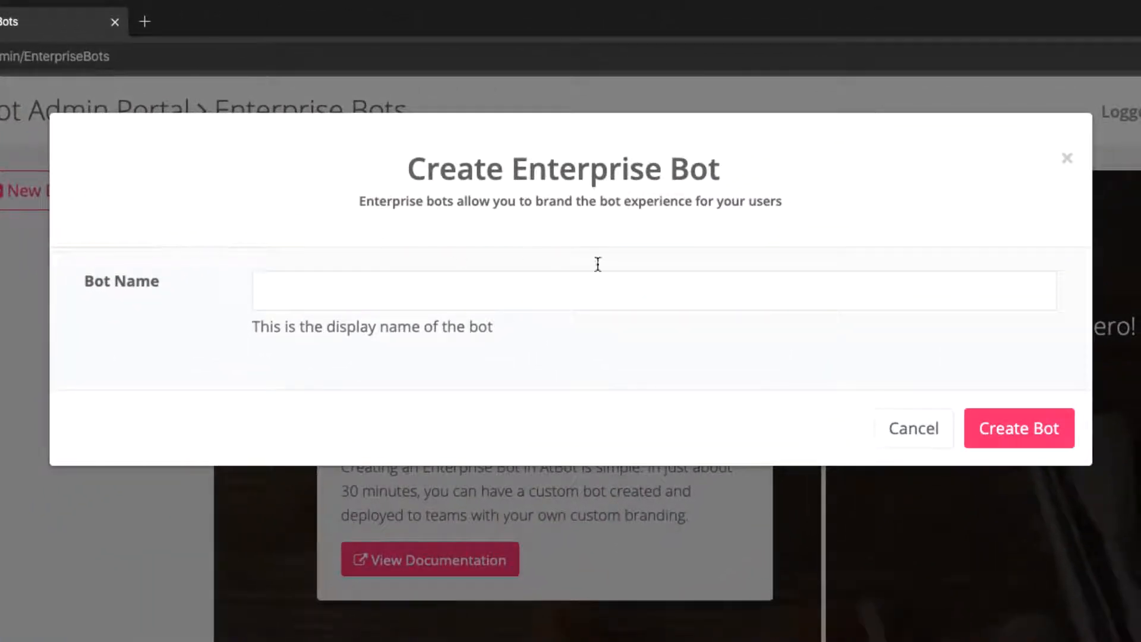
click(895, 289)
text(Help Desk)
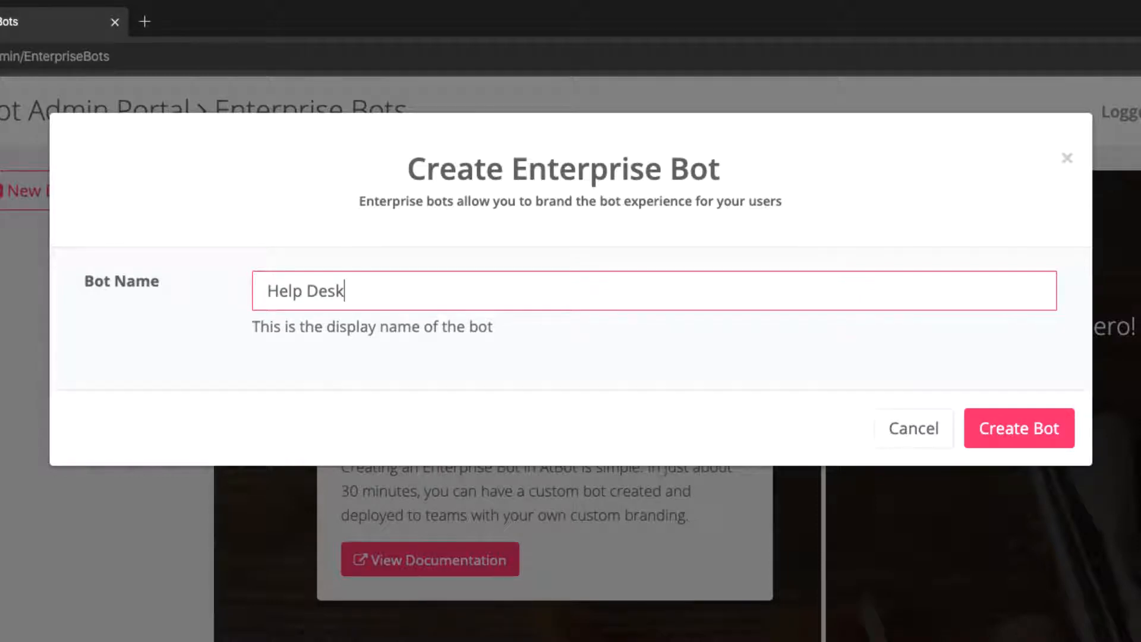
click(987, 432)
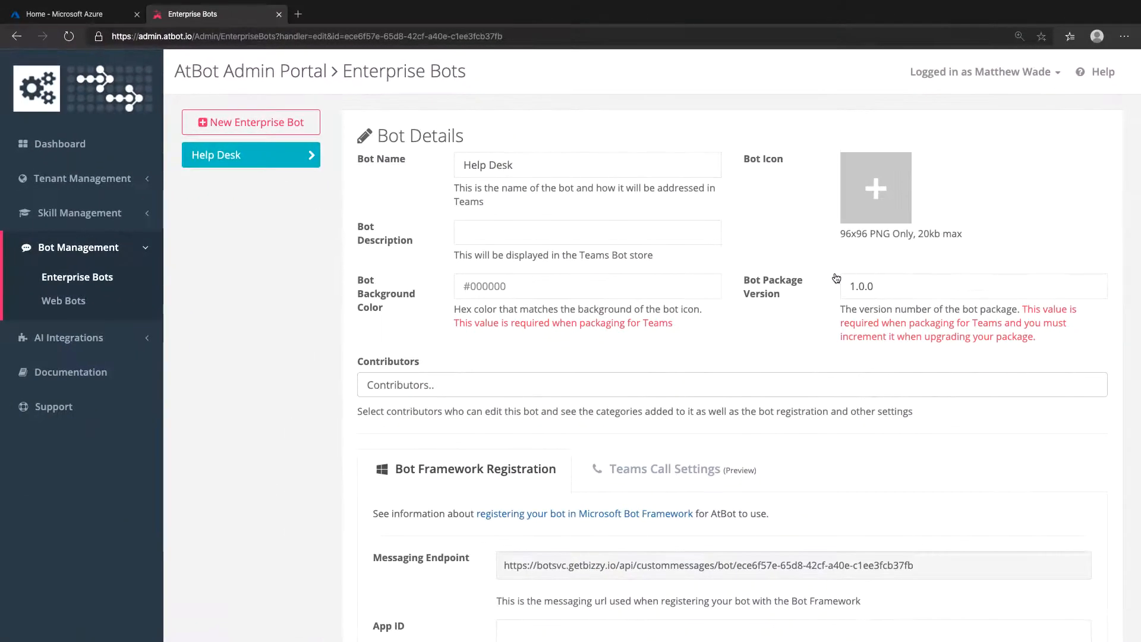
- Copy the Help Desk bot's messaging endpoint and start a new Bot Channels Registration resource in the Azure portal
scroll(836, 278, down, 3)
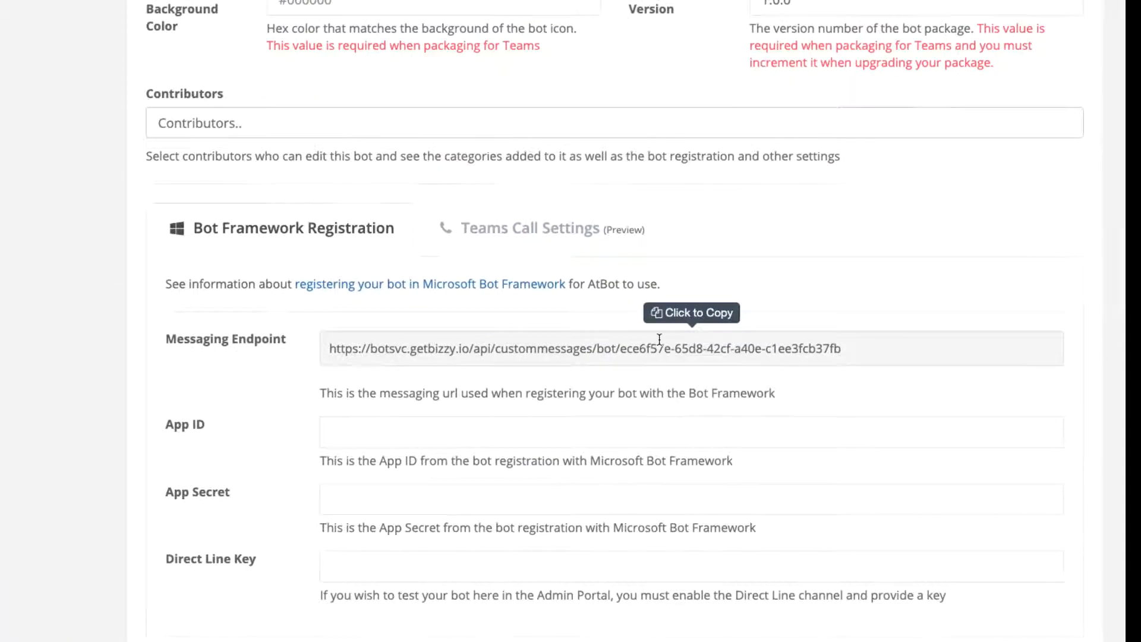
click(659, 339)
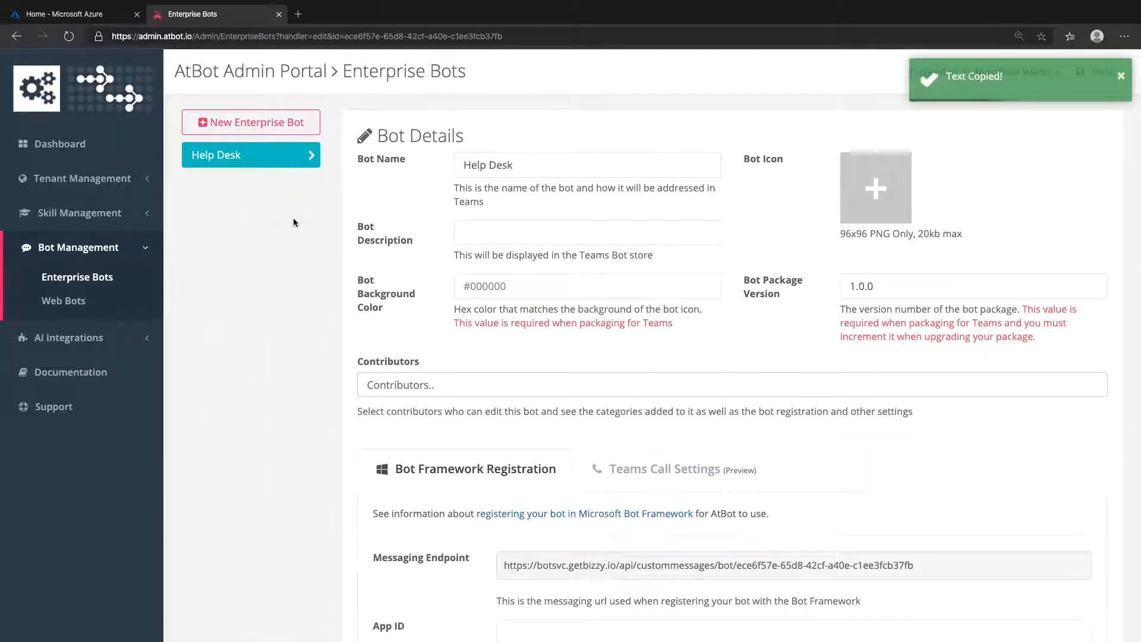
click(115, 21)
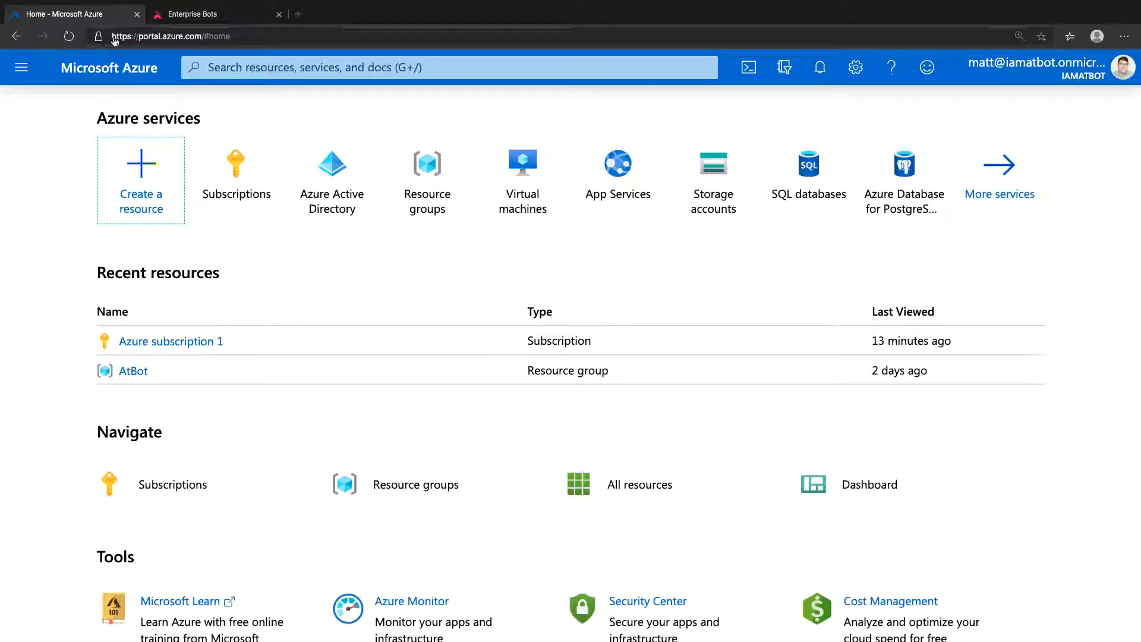
click(146, 176)
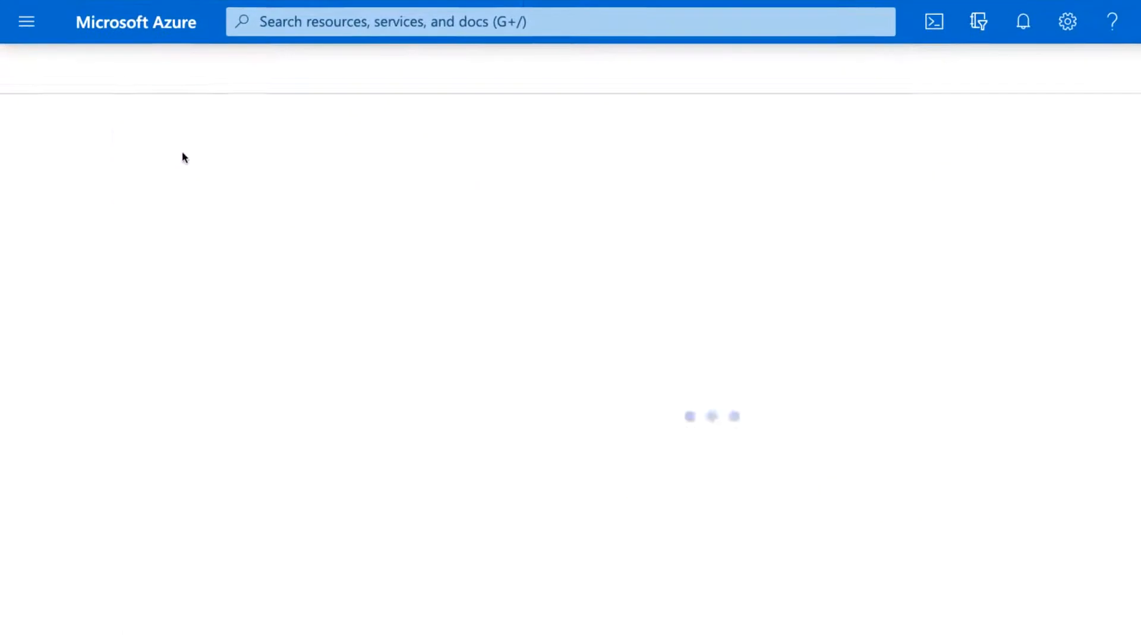
text(bot)
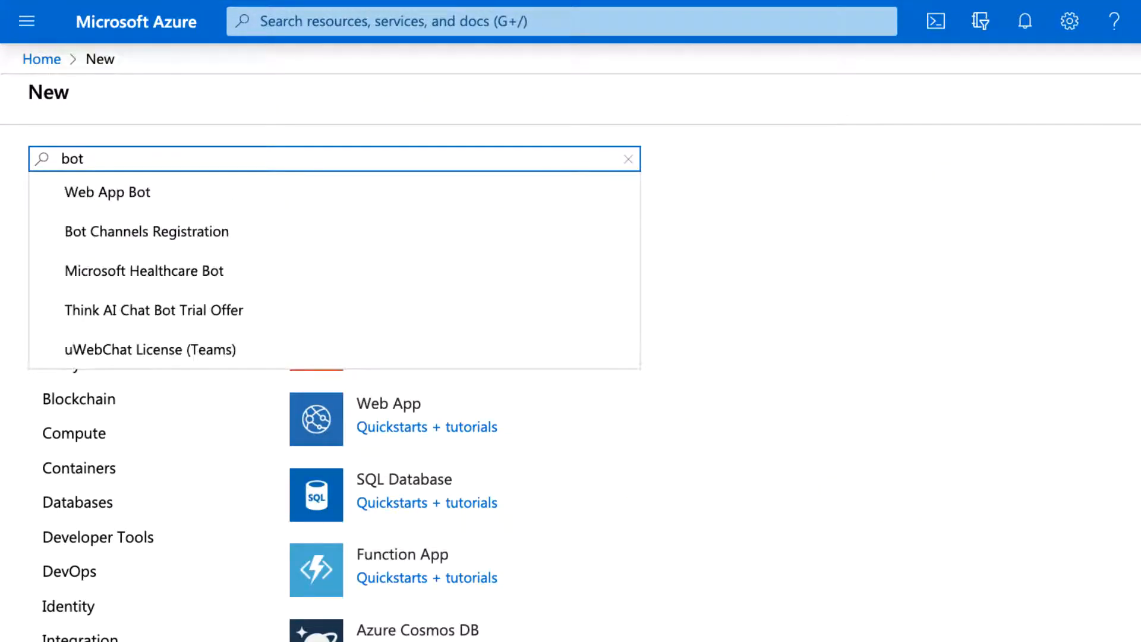
click(288, 232)
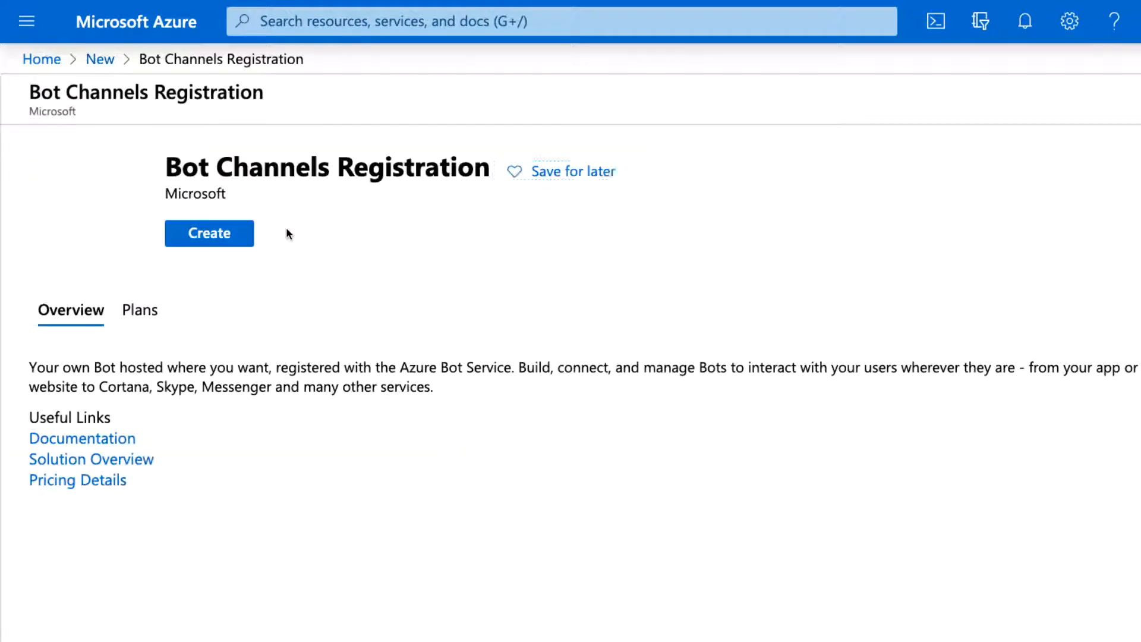
click(253, 244)
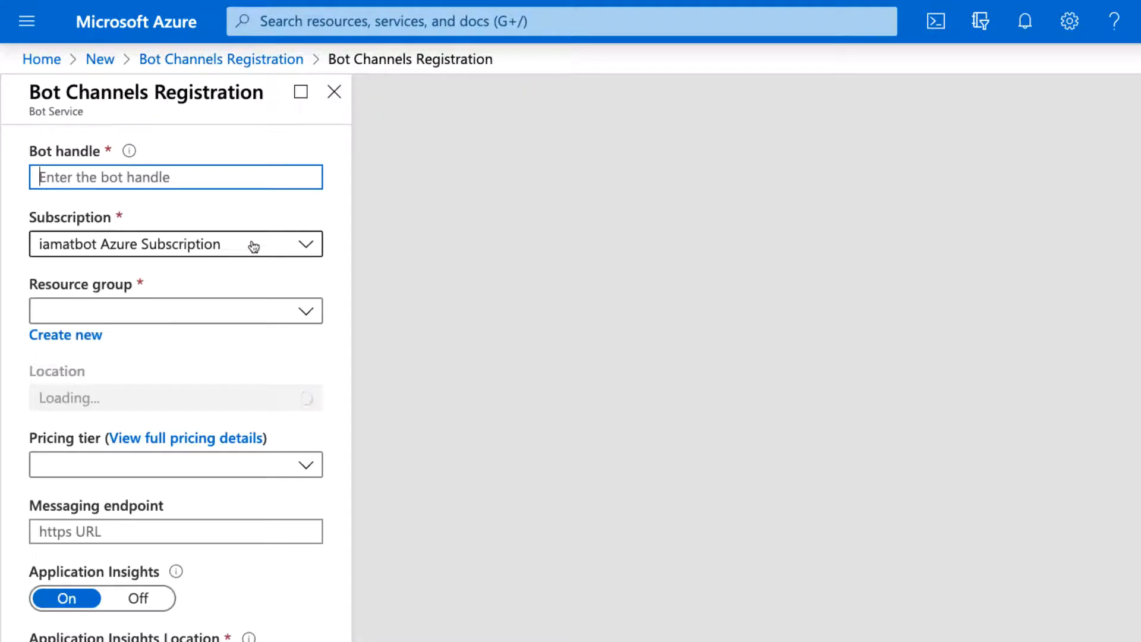
- Set the registration's bot handle to HelpDeskAtBot and its resource group to AtBot
text(HelpDeskAtBot)
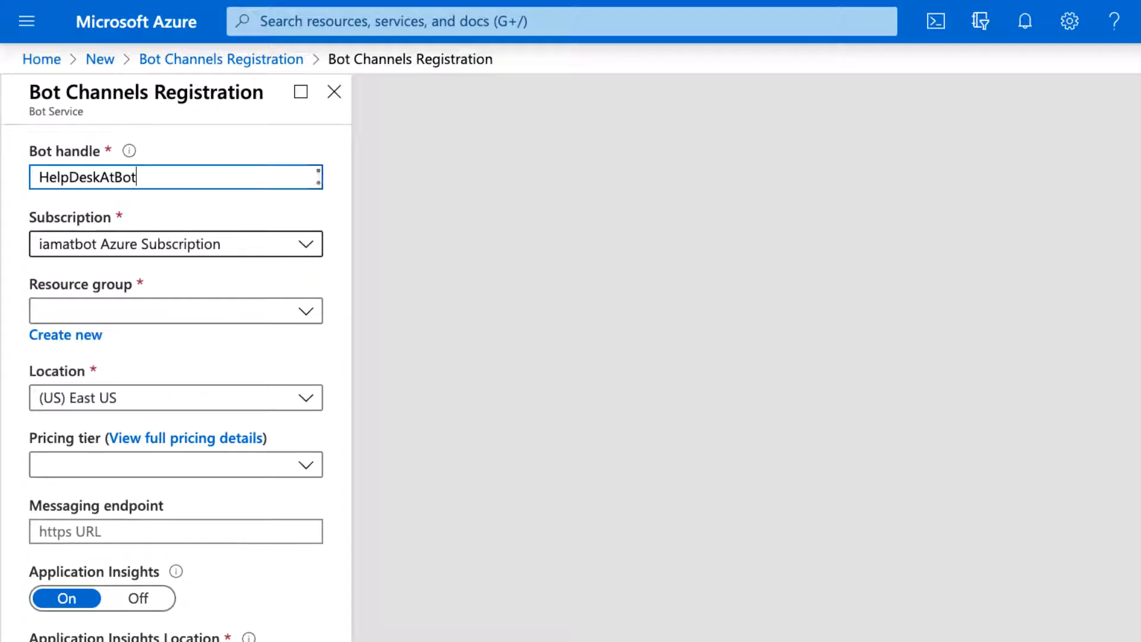
scroll(338, 276, down, 1)
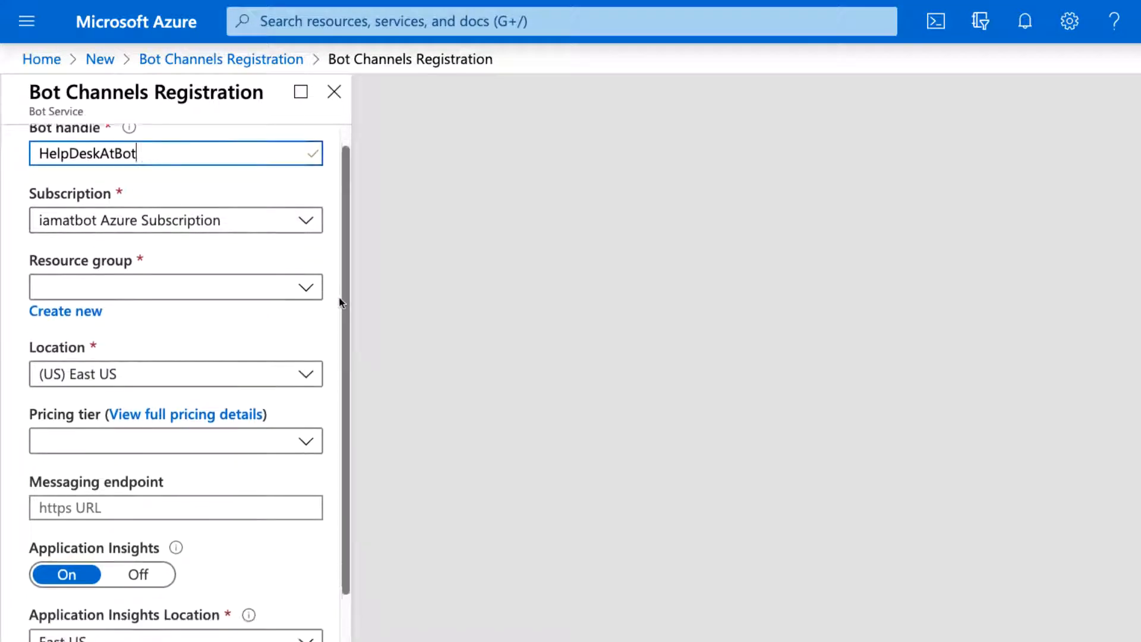
click(314, 283)
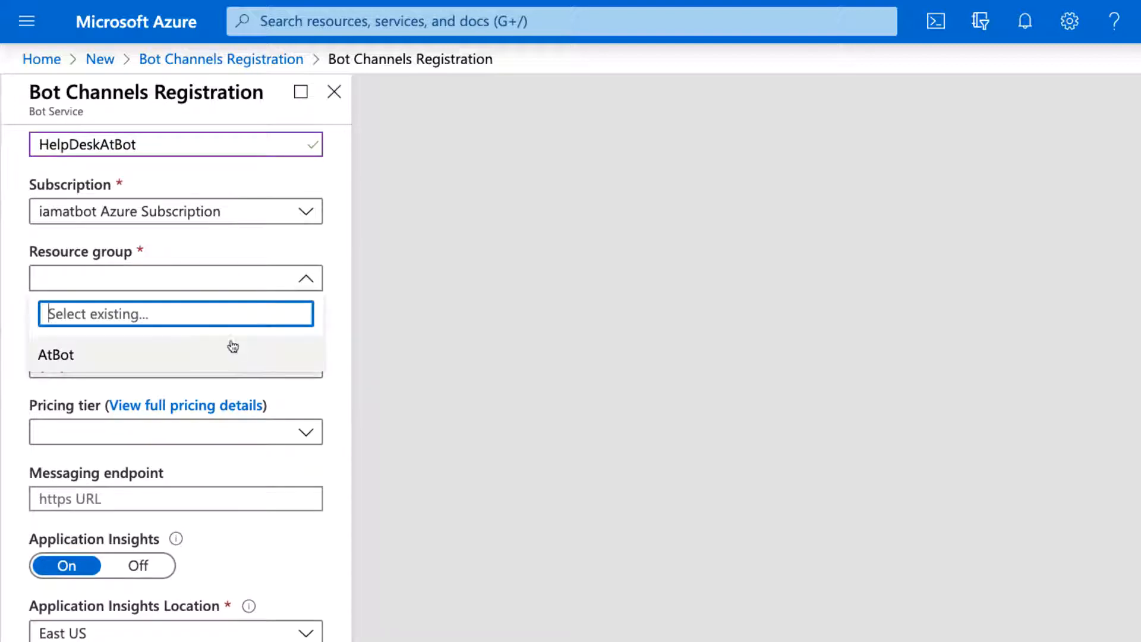
click(243, 356)
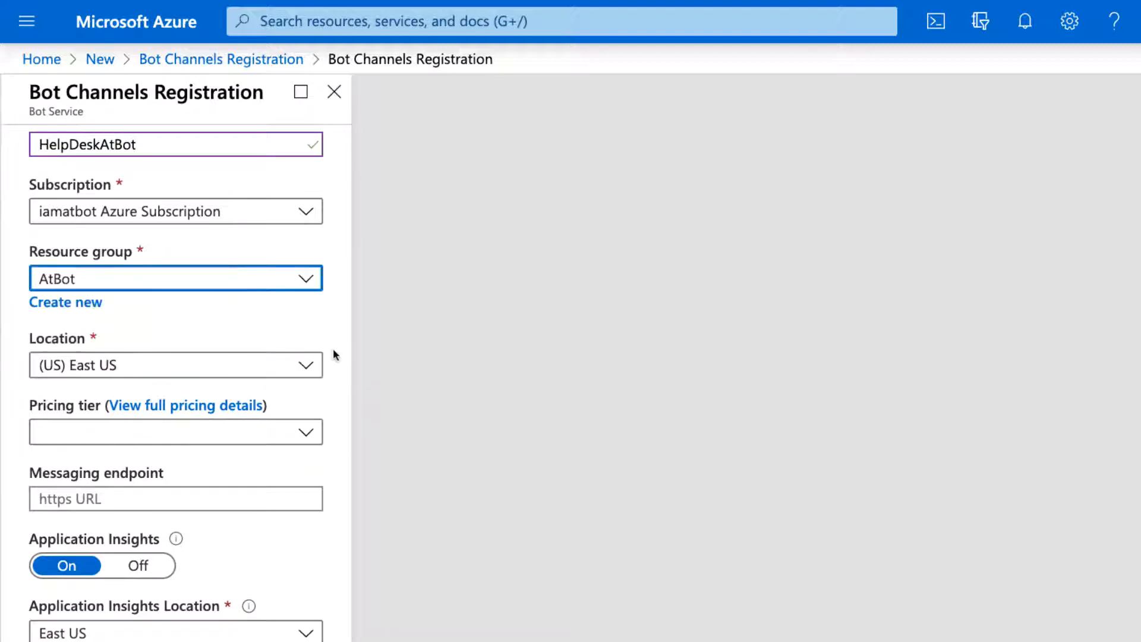
- Paste the copied URL as the registration's messaging endpoint and create the bot registration
scroll(333, 348, down, 2)
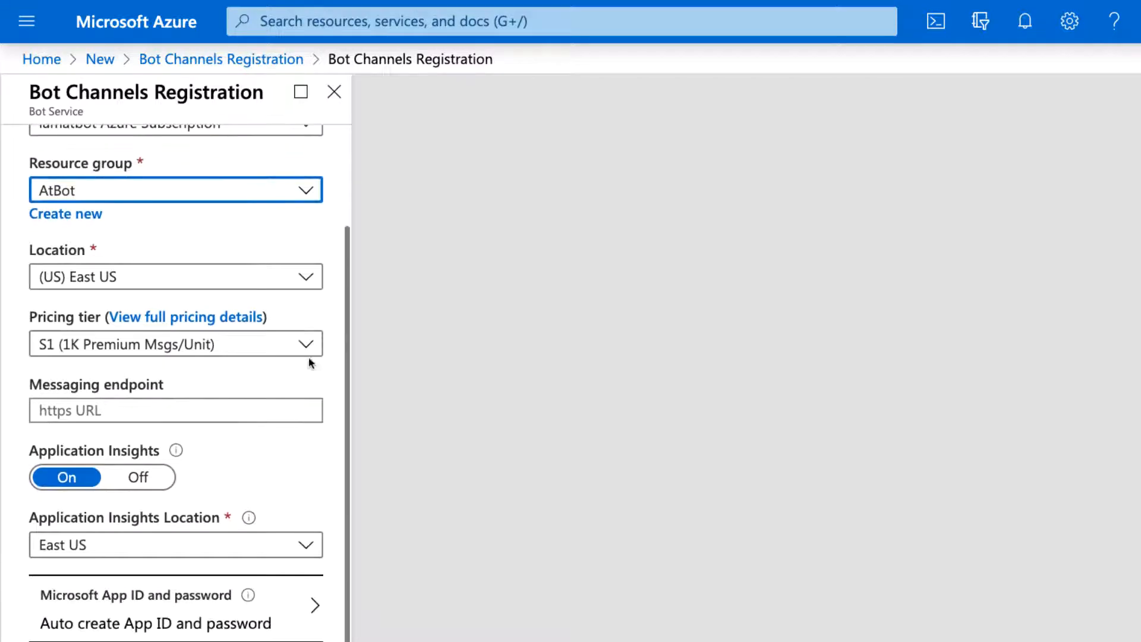
click(254, 409)
right_click(255, 409)
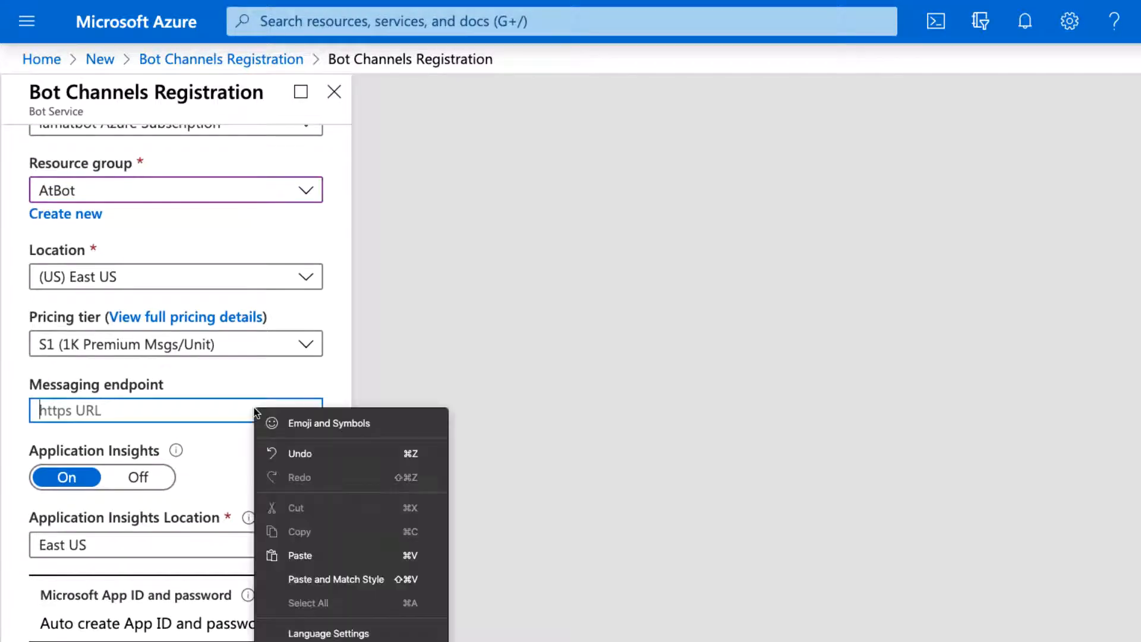
click(294, 548)
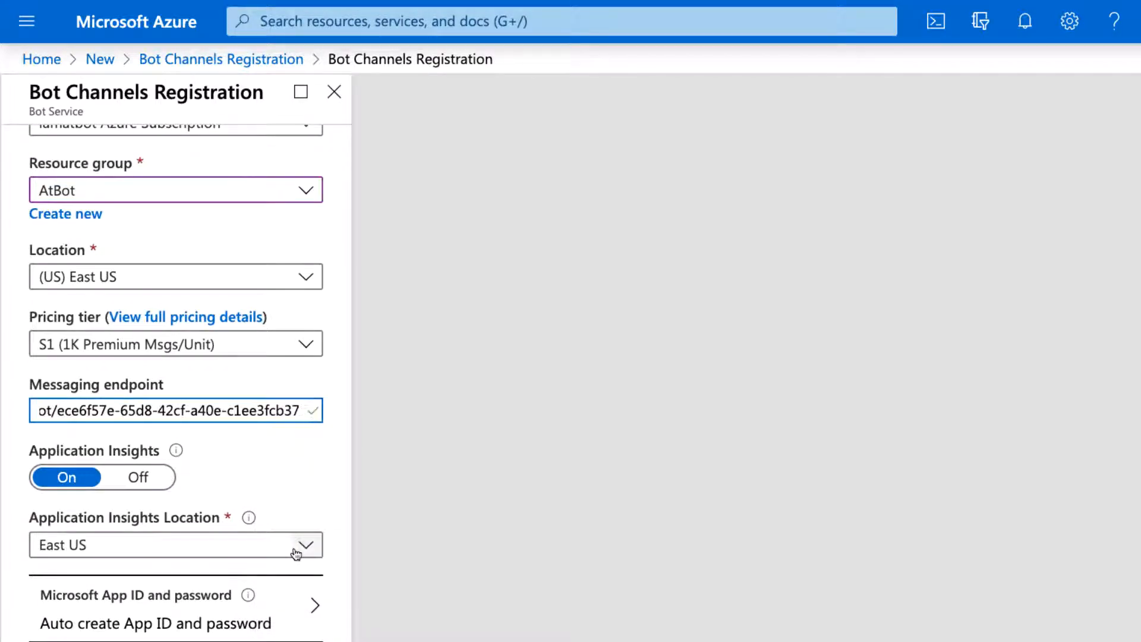
click(324, 472)
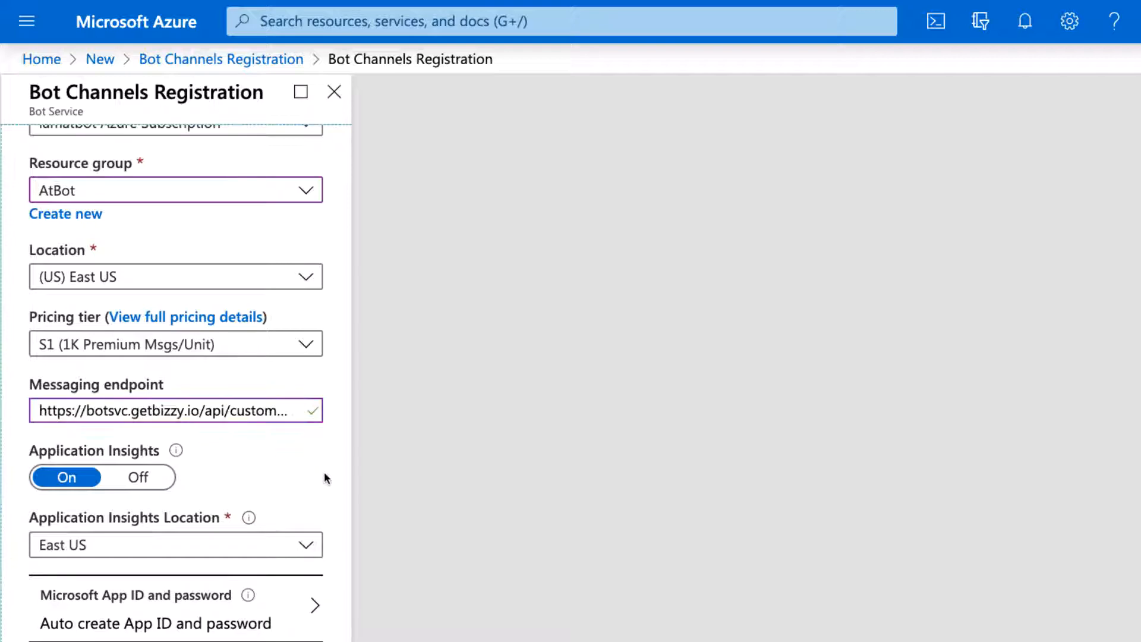
scroll(269, 492, up, 3)
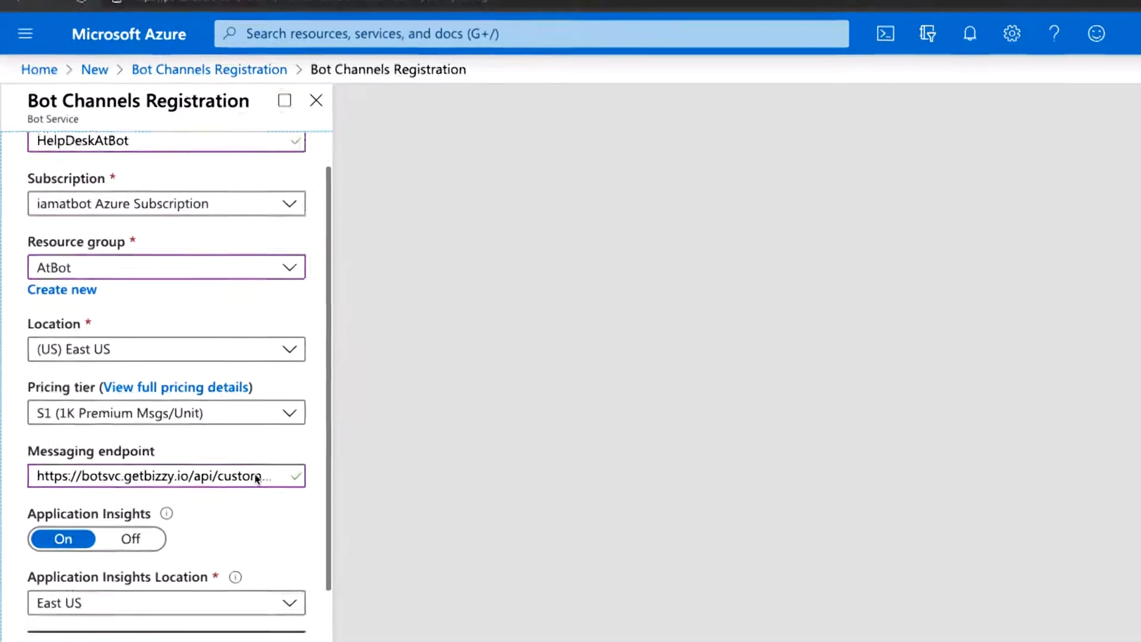
scroll(257, 478, down, 1)
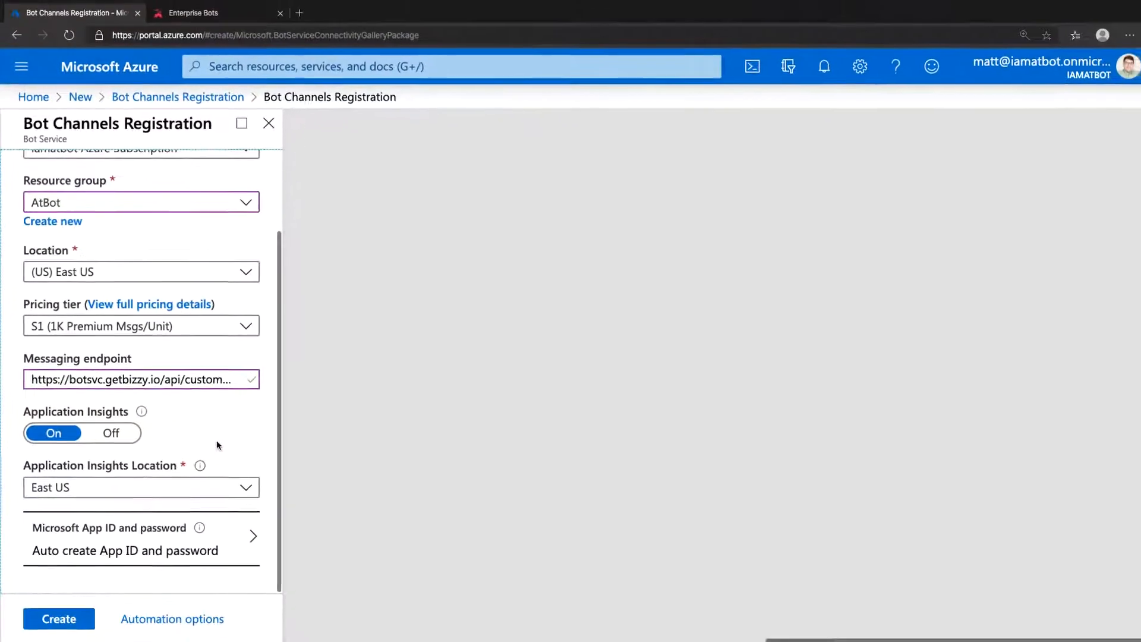
click(85, 617)
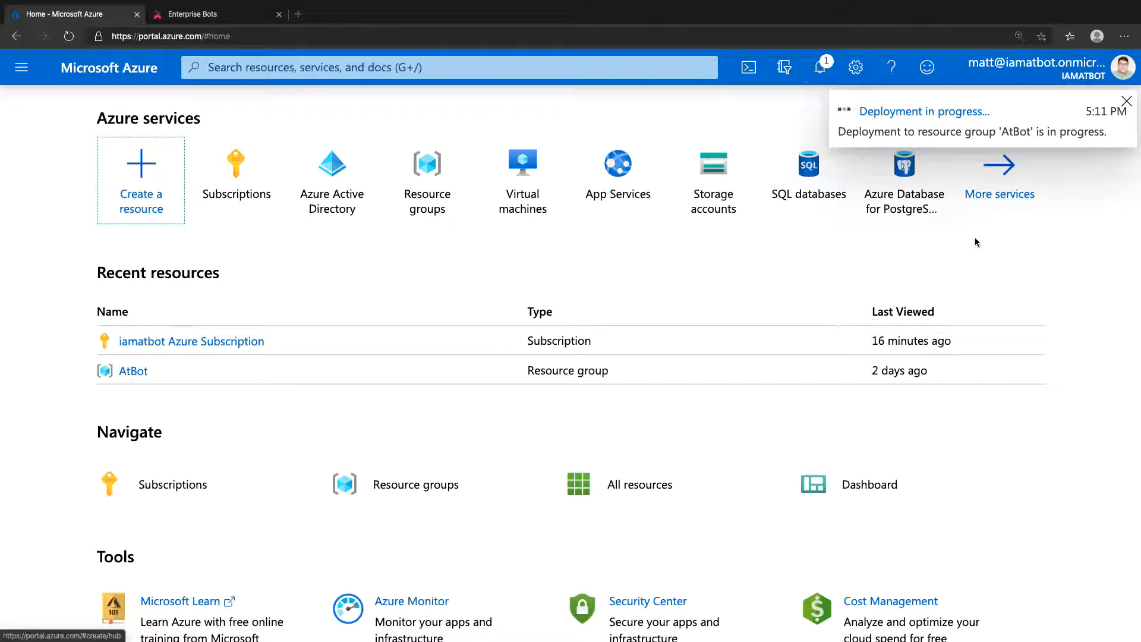
- Open the running AtBot resource group deployment and display its input values
click(828, 72)
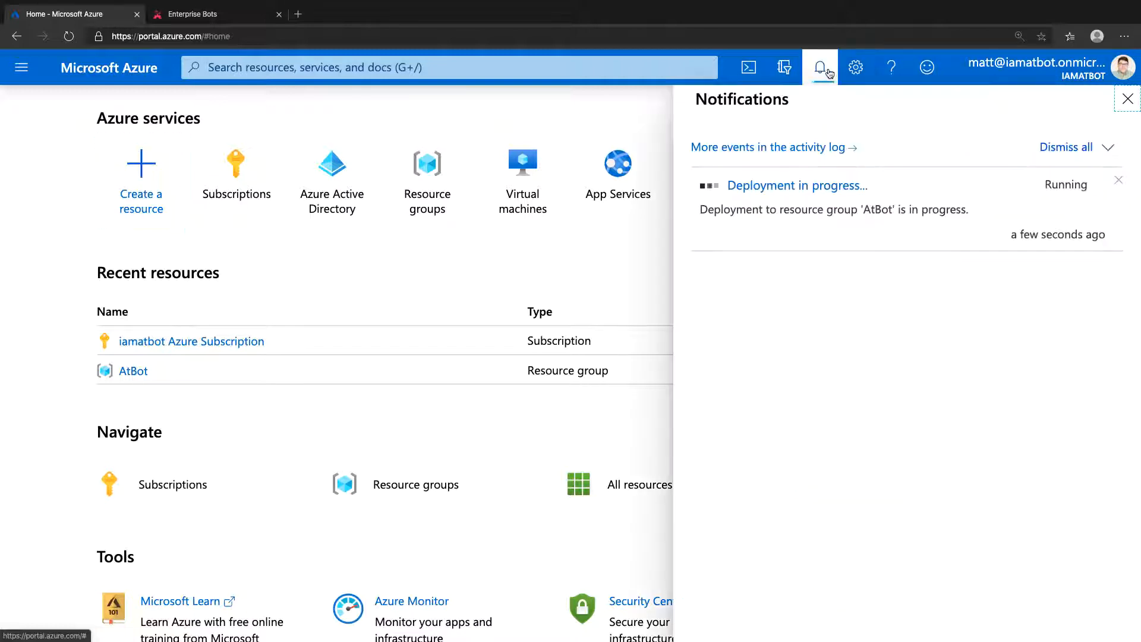
click(808, 186)
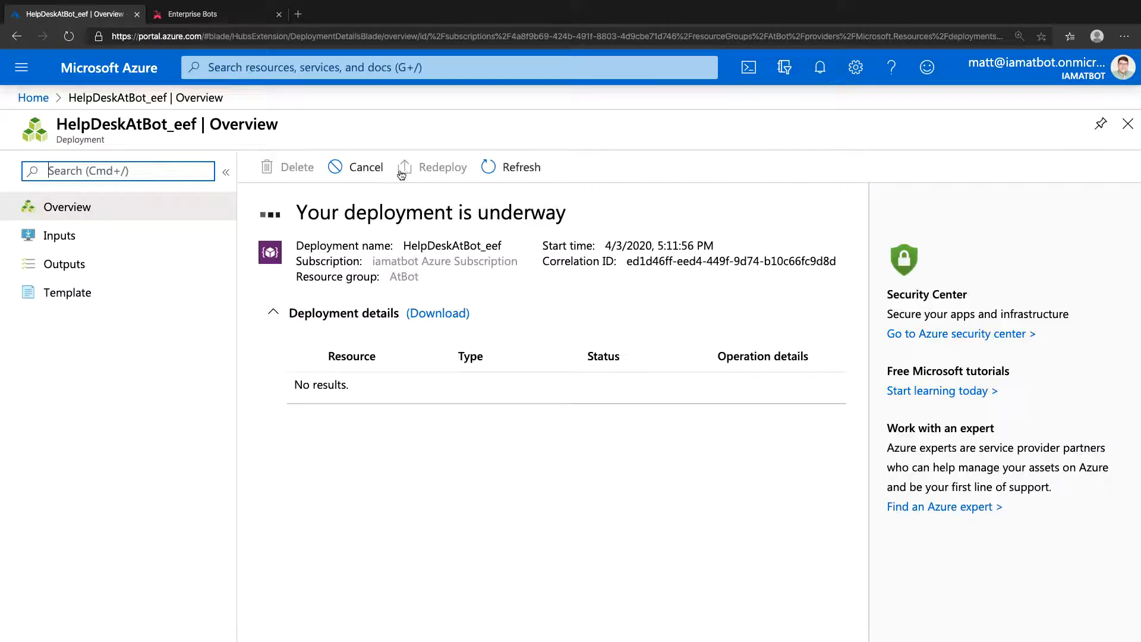
click(185, 232)
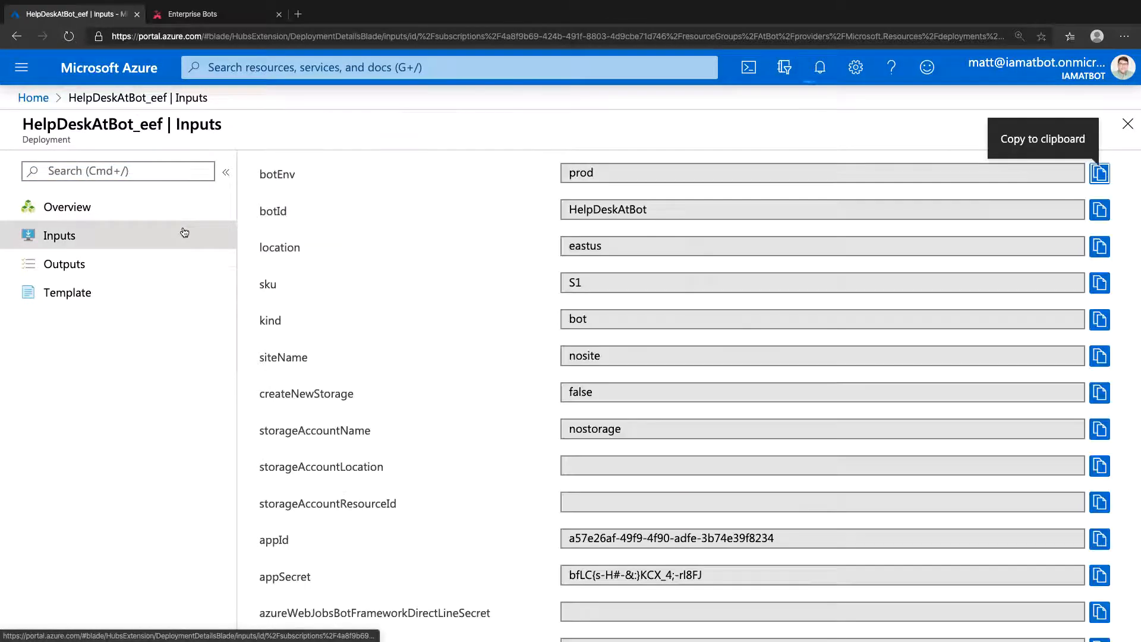
- Copy the deployment's appId value into the Help Desk bot's App ID field in the AtBot Admin Portal
scroll(489, 402, down, 5)
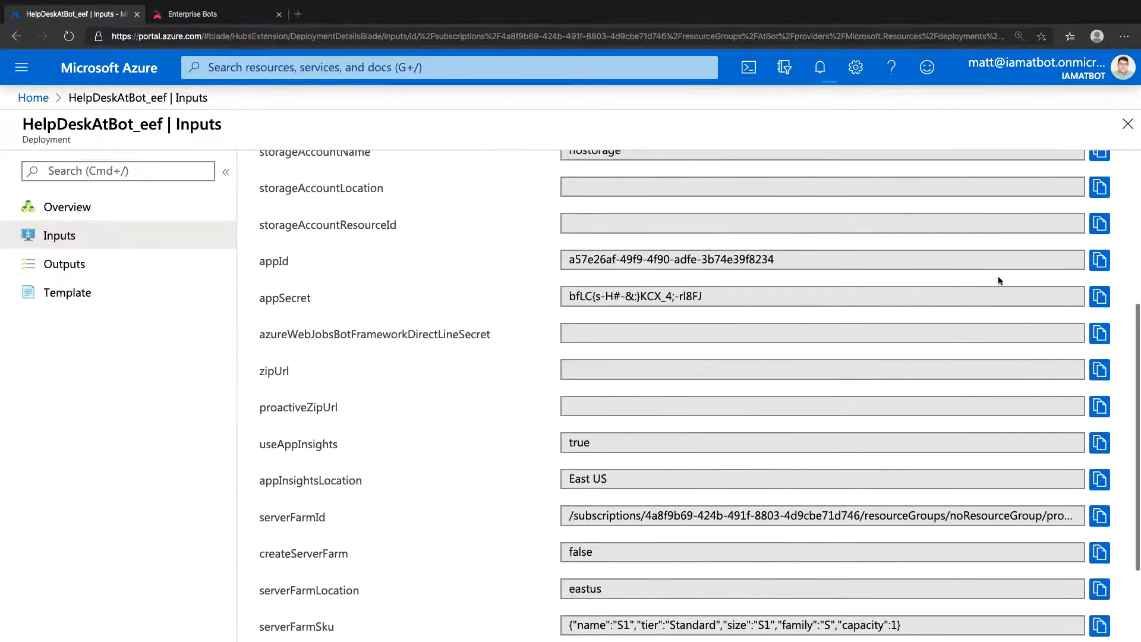
click(1100, 260)
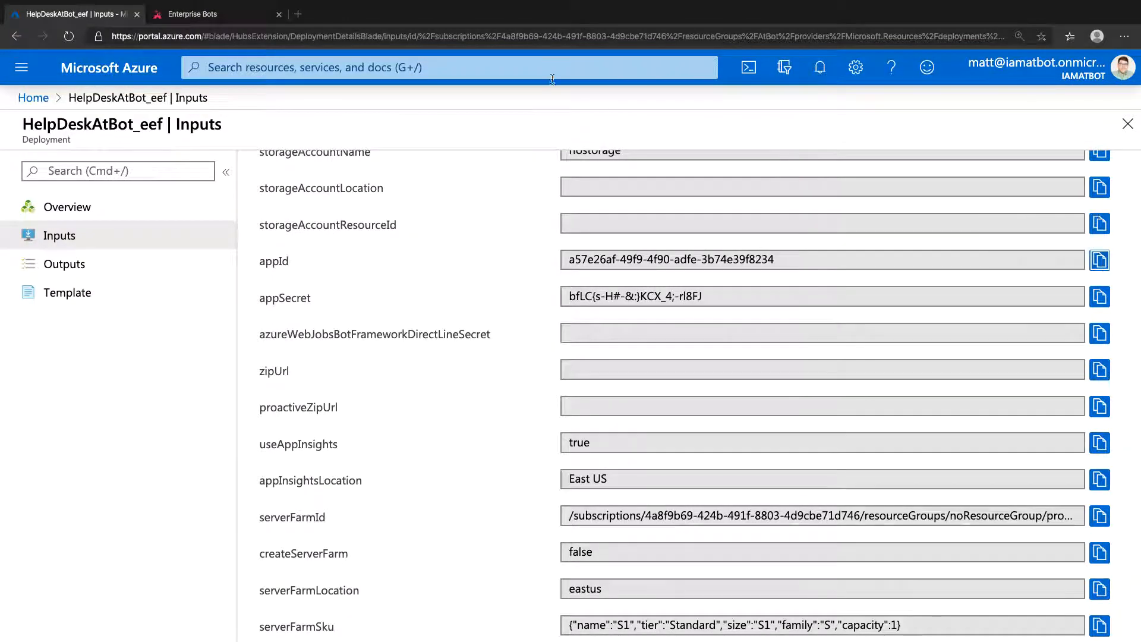
click(252, 16)
scroll(319, 321, down, 6)
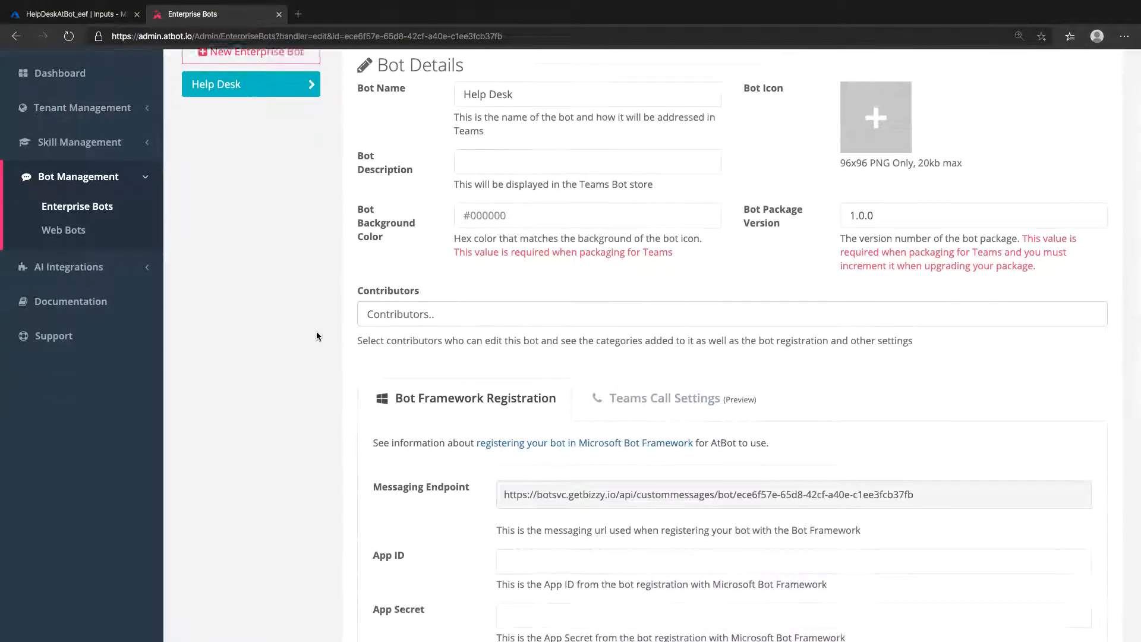
click(876, 251)
right_click(878, 253)
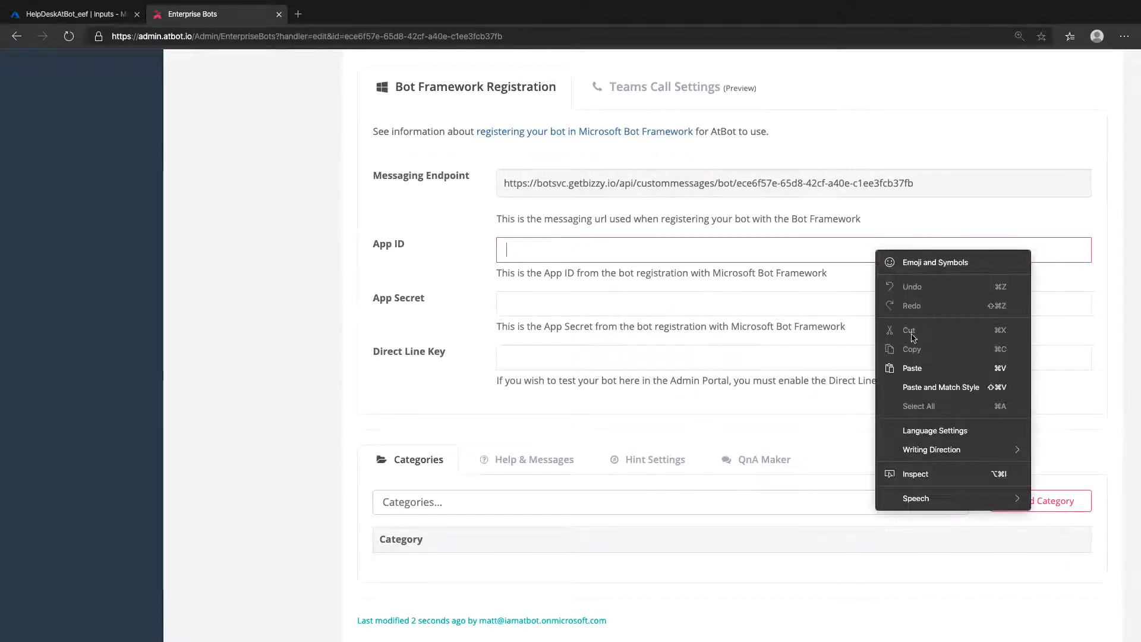
click(913, 368)
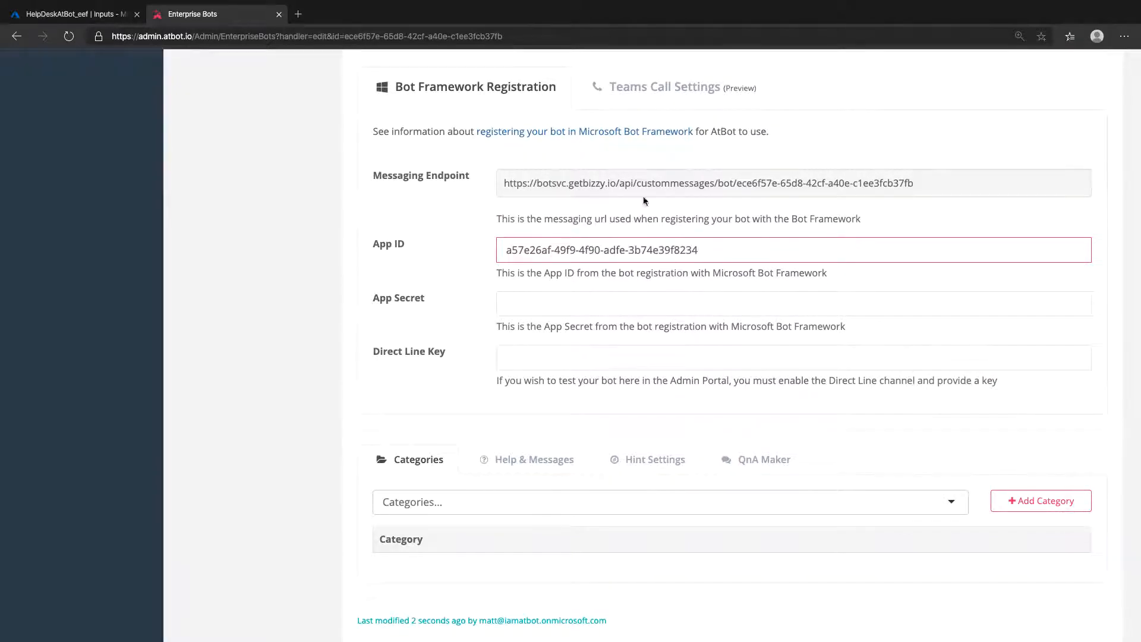
- Copy the deployment's appSecret value from Azure into the Help Desk bot's App Secret field in AtBot and save the bot
click(121, 15)
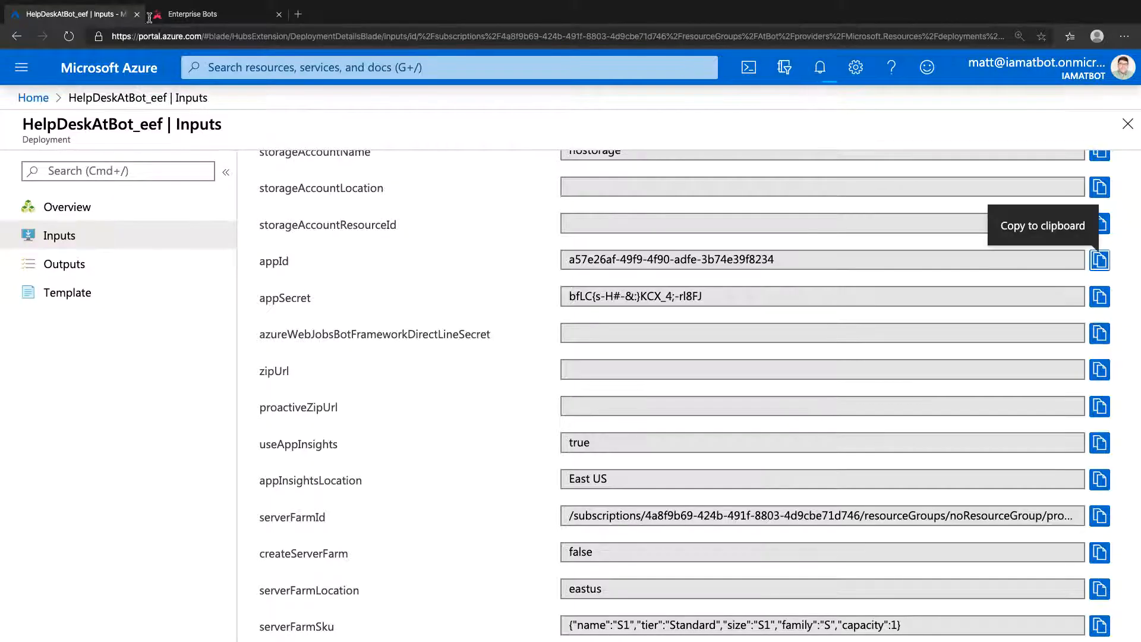
click(1099, 296)
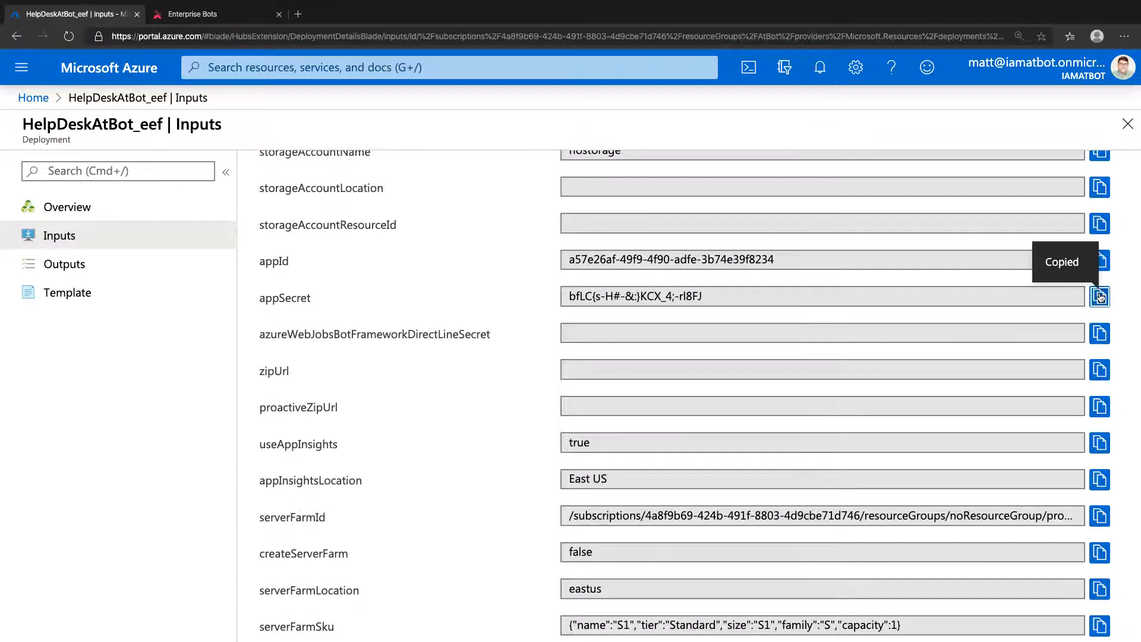
click(226, 24)
click(799, 307)
right_click(799, 306)
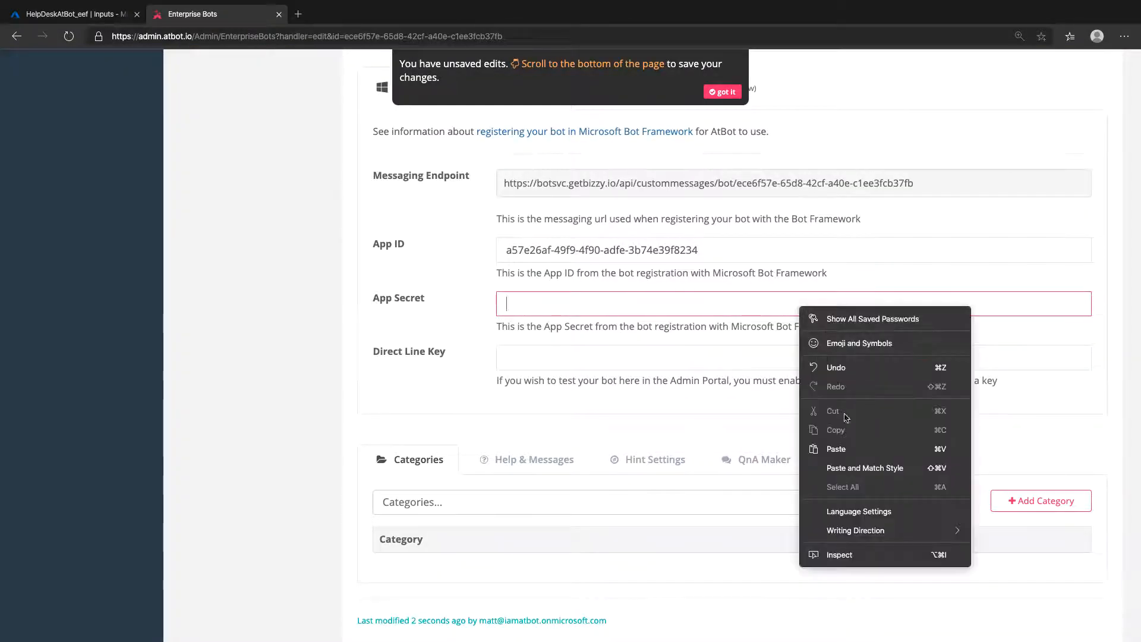
click(844, 447)
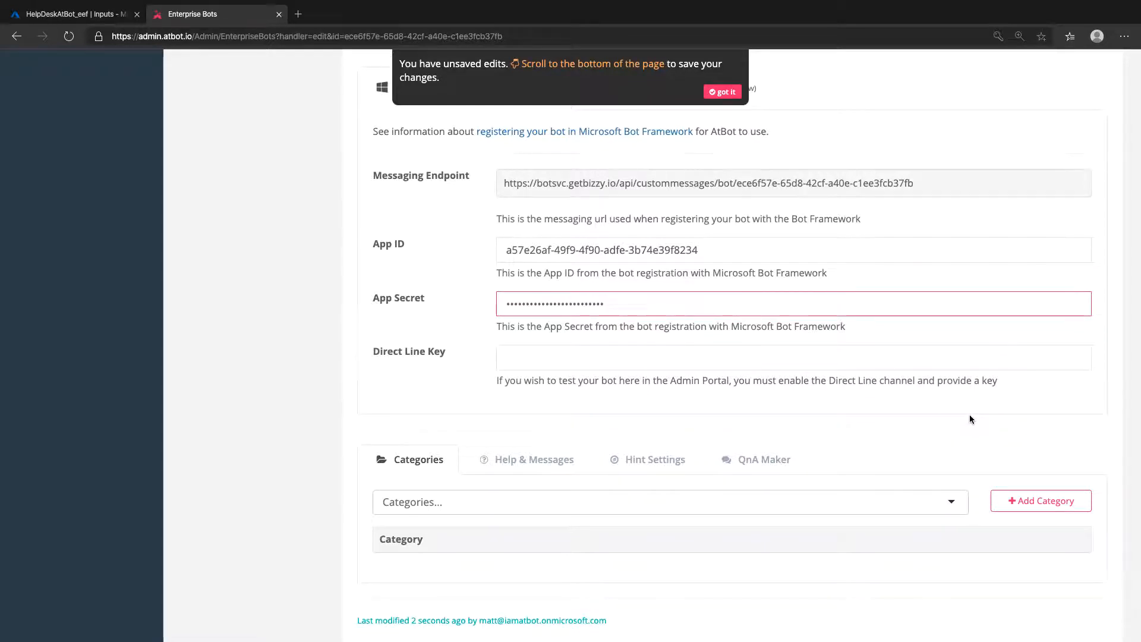
scroll(970, 419, down, 2)
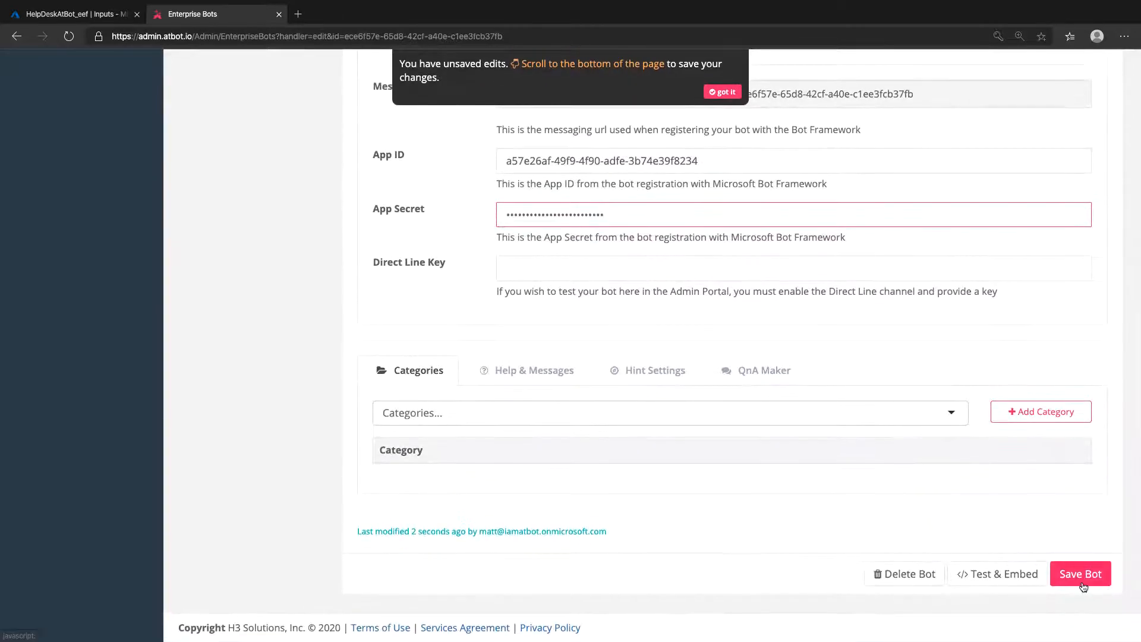
click(1081, 581)
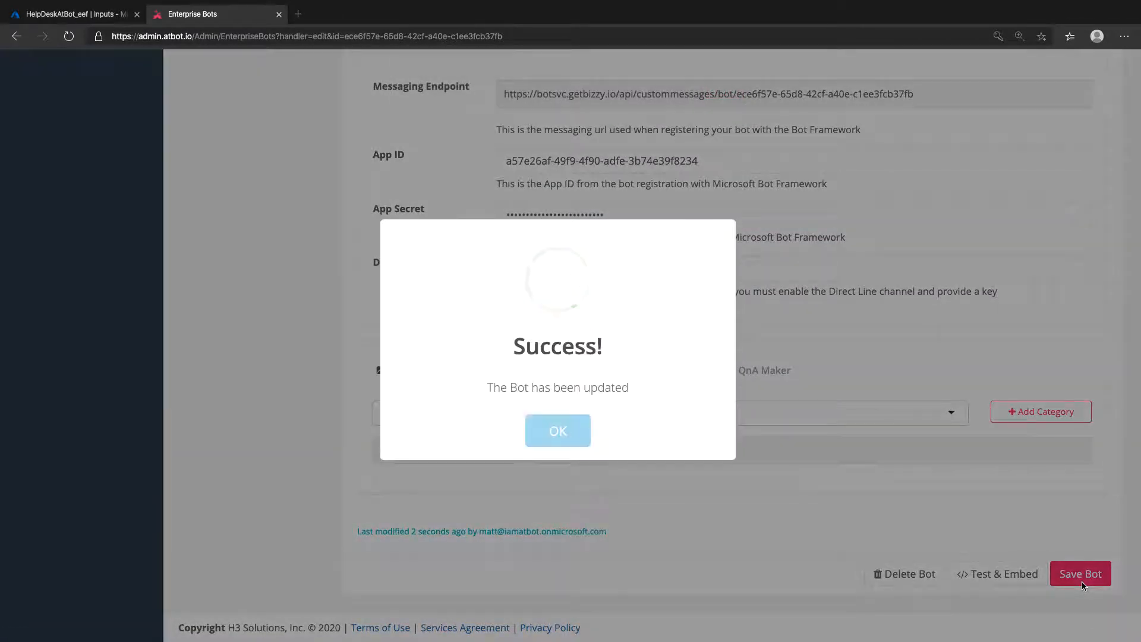
- Dismiss the save message, switch to the HelpDeskAtBot registration in Azure, and add the Direct Line channel
click(565, 429)
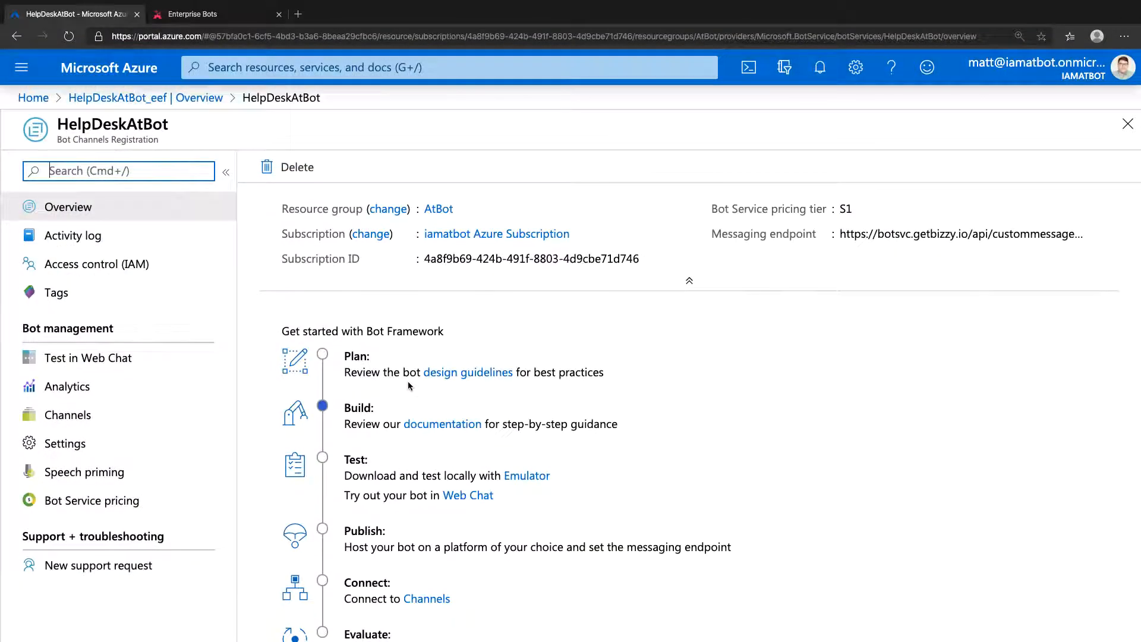
click(188, 421)
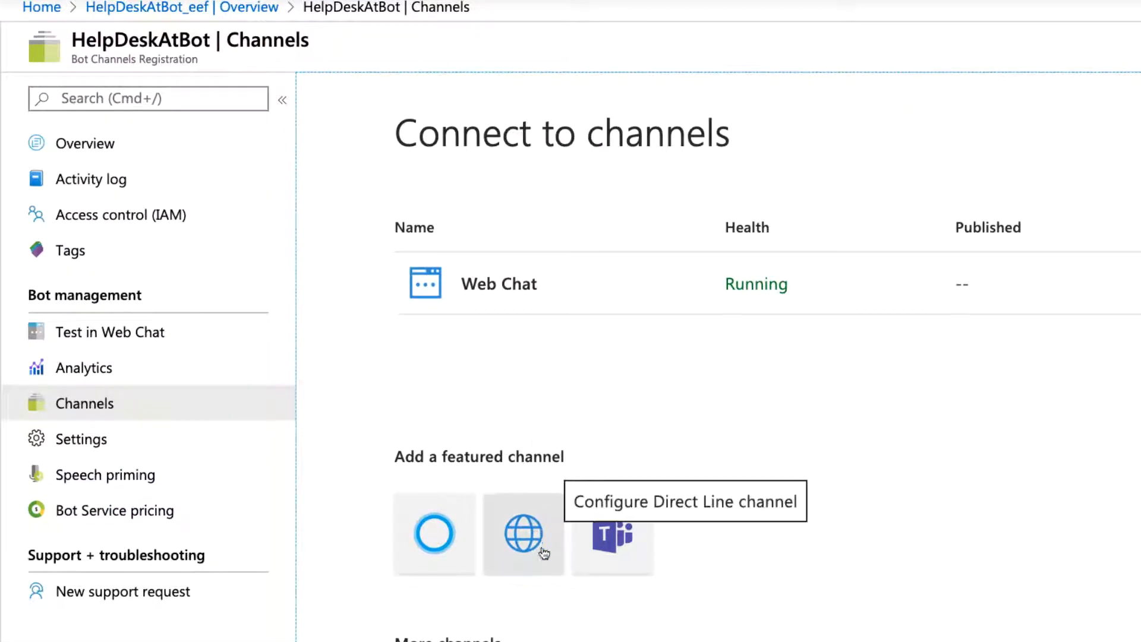
click(544, 567)
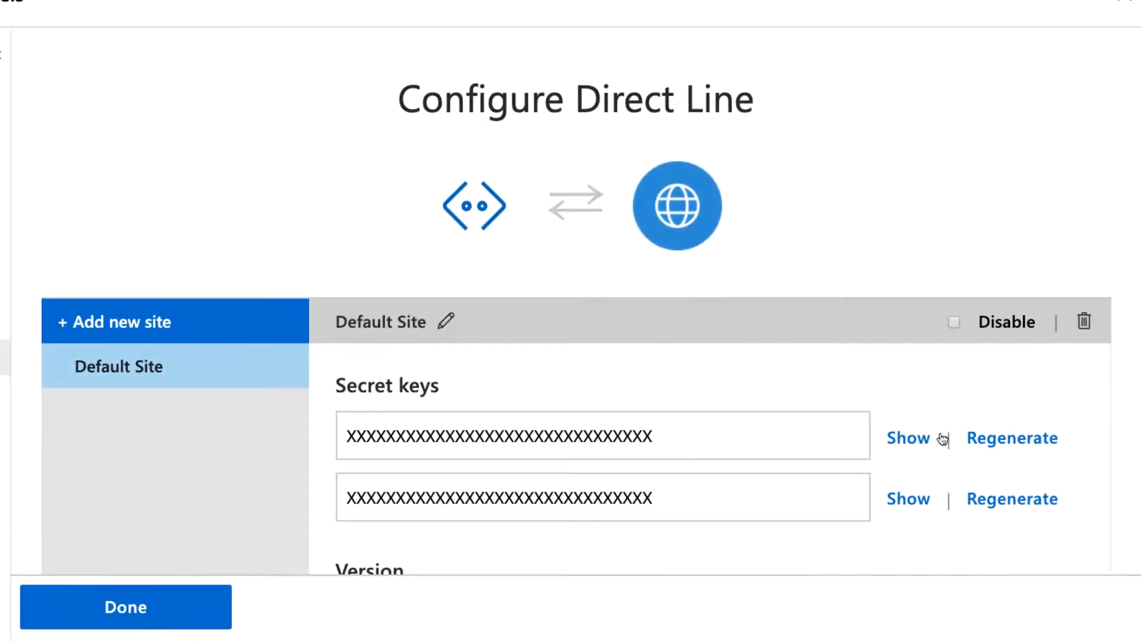
- Reveal the Default Site's first Direct Line secret key and copy it
click(909, 438)
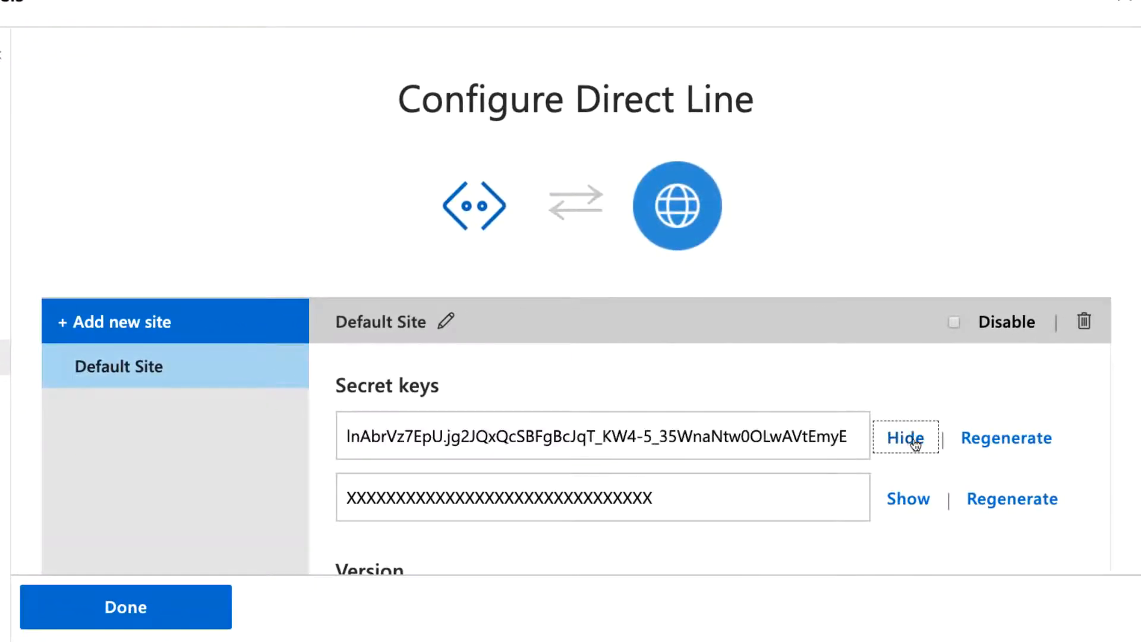
double_click(824, 439)
key(super+a)
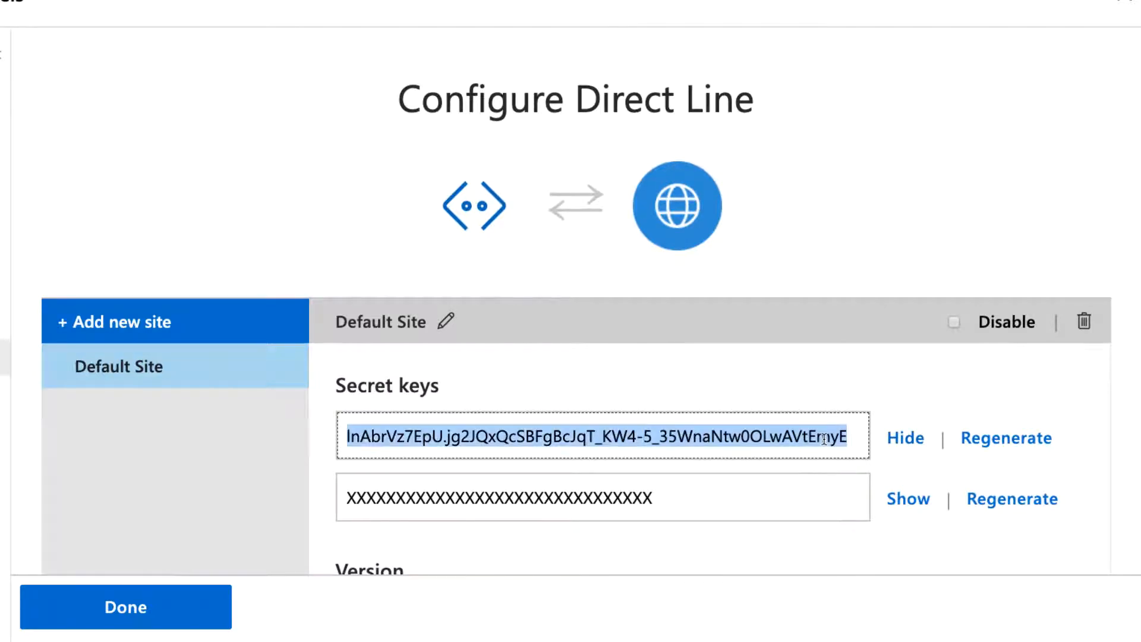
right_click(824, 438)
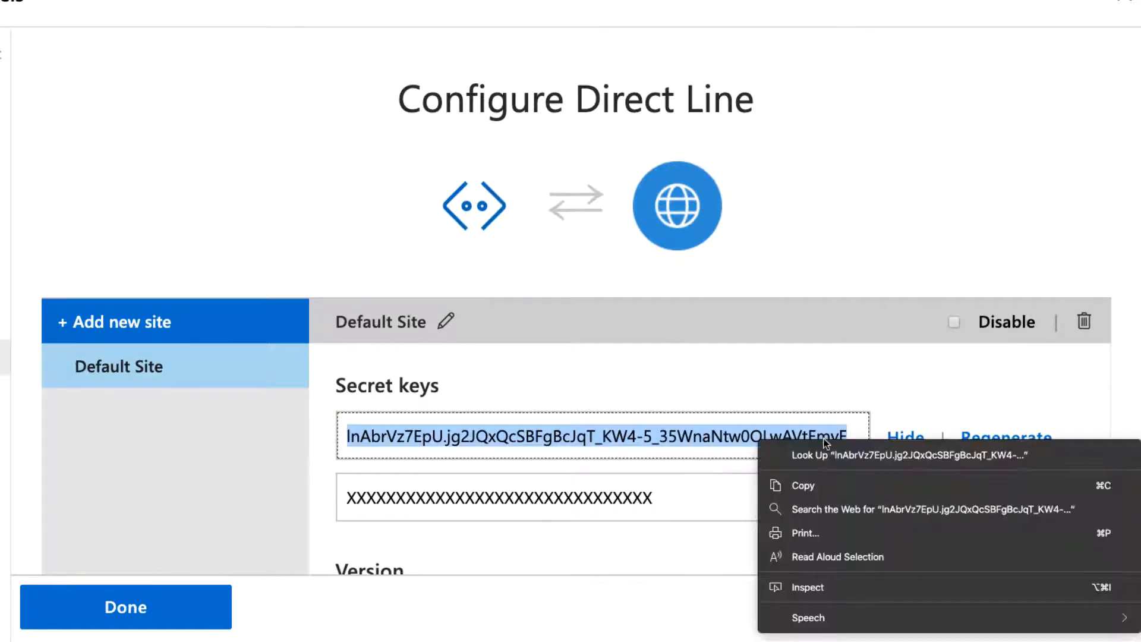
click(811, 479)
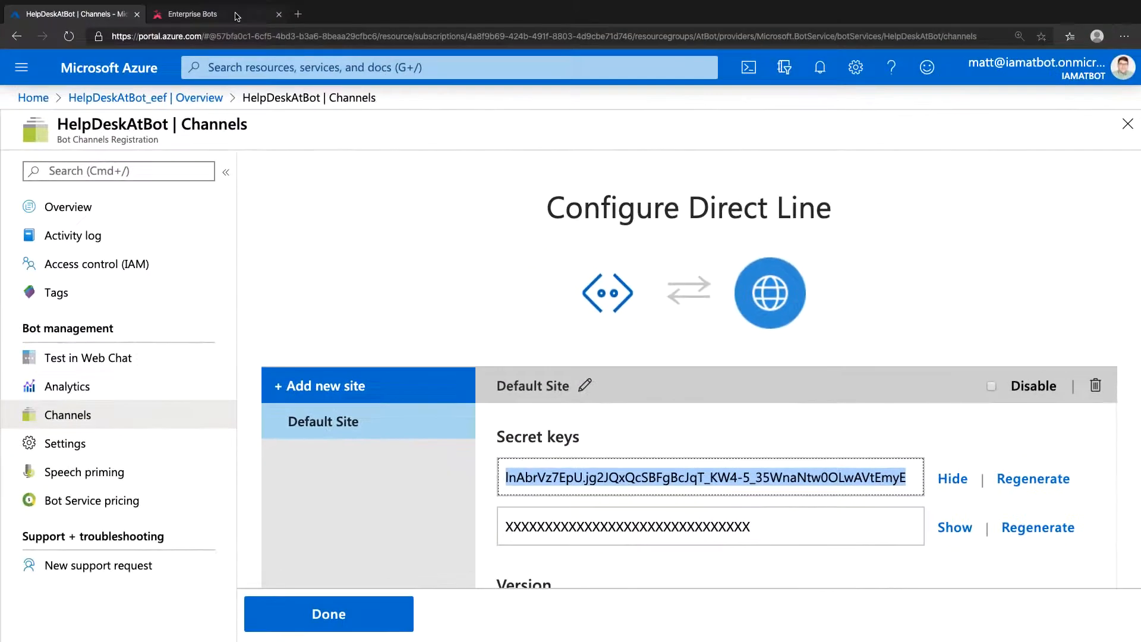
- Paste the copied secret key into the Help Desk bot's Direct Line Key field in the AtBot Admin Portal and save the bot
click(236, 13)
scroll(529, 489, down, 5)
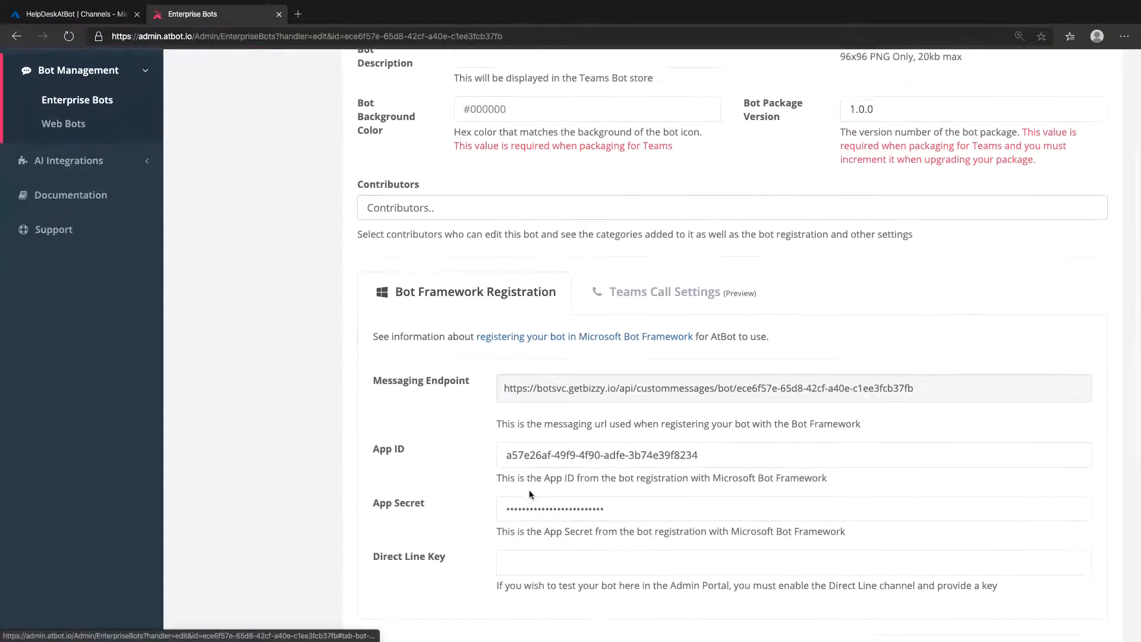
click(469, 373)
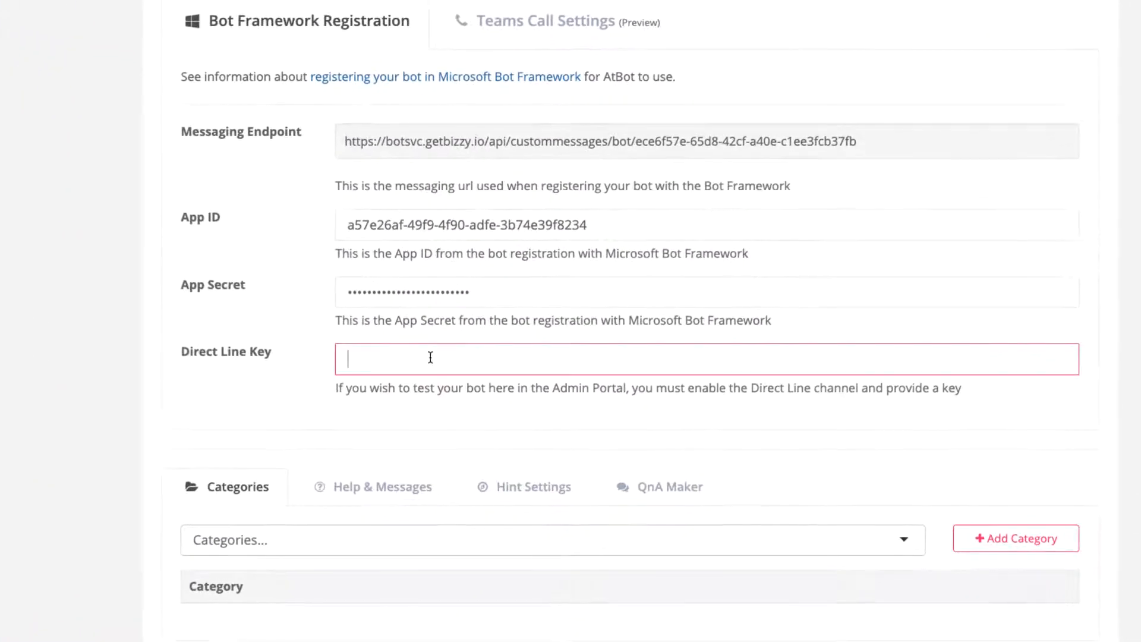
right_click(431, 356)
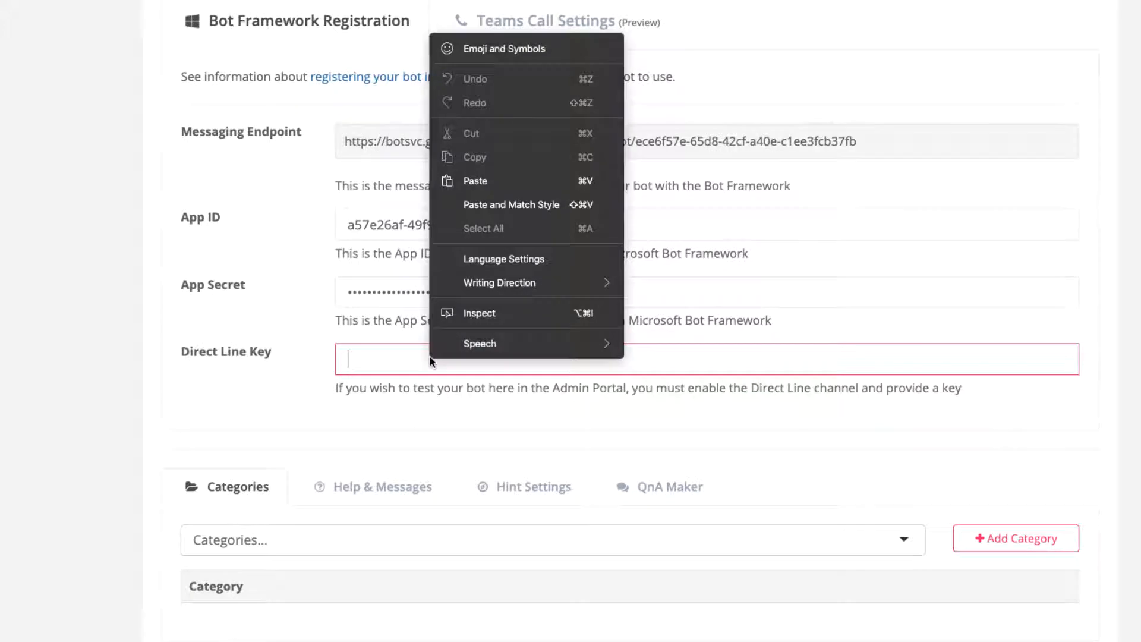
click(538, 179)
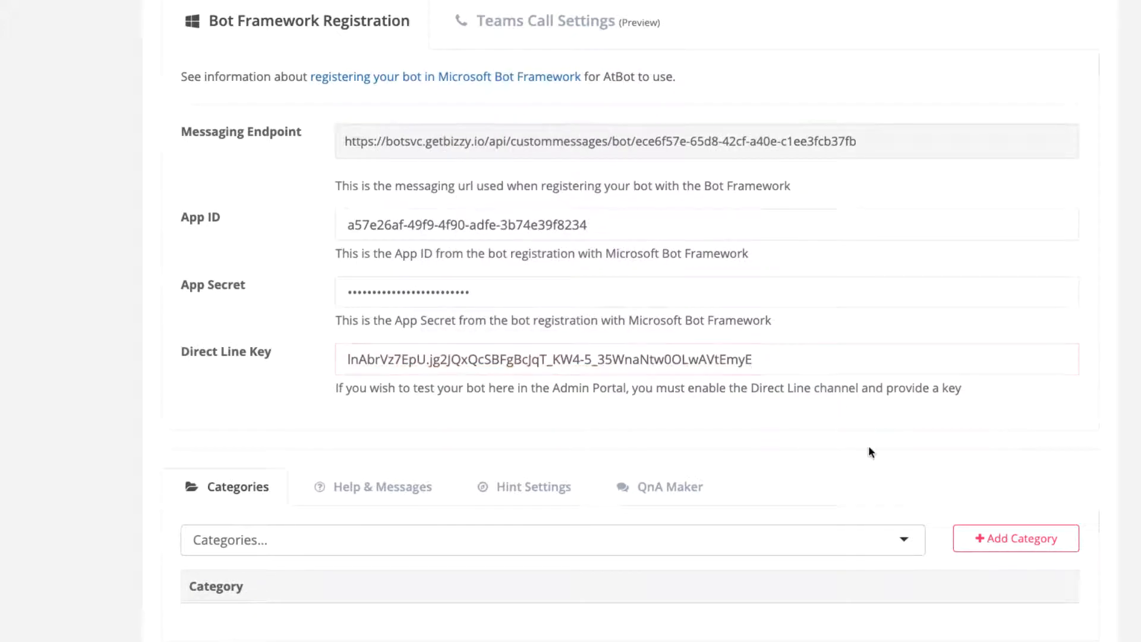
click(1070, 557)
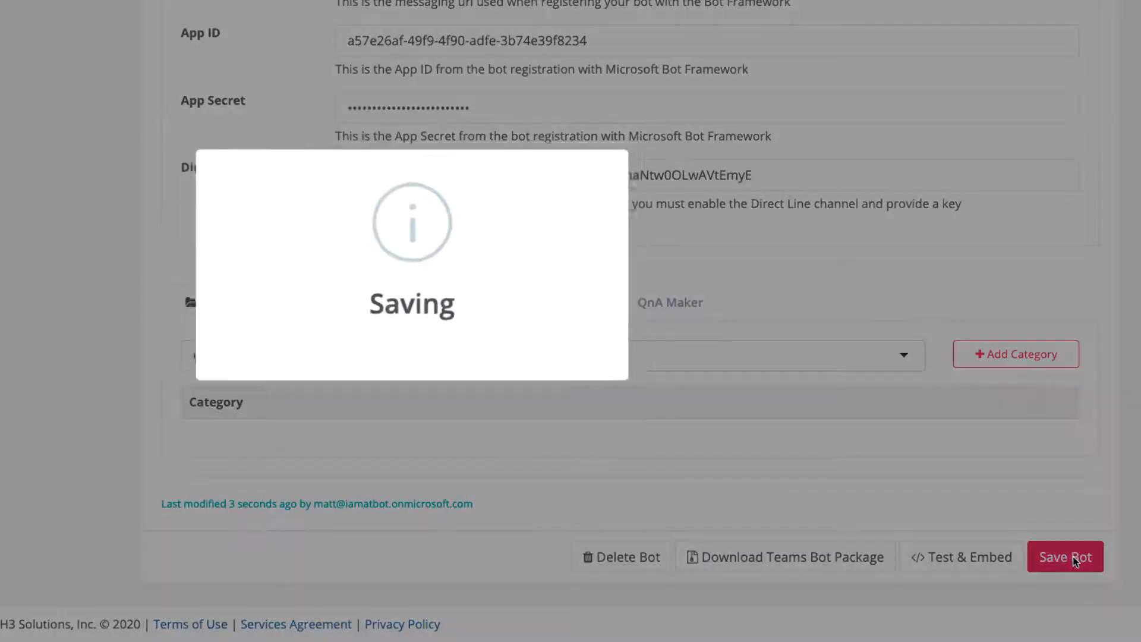
click(419, 381)
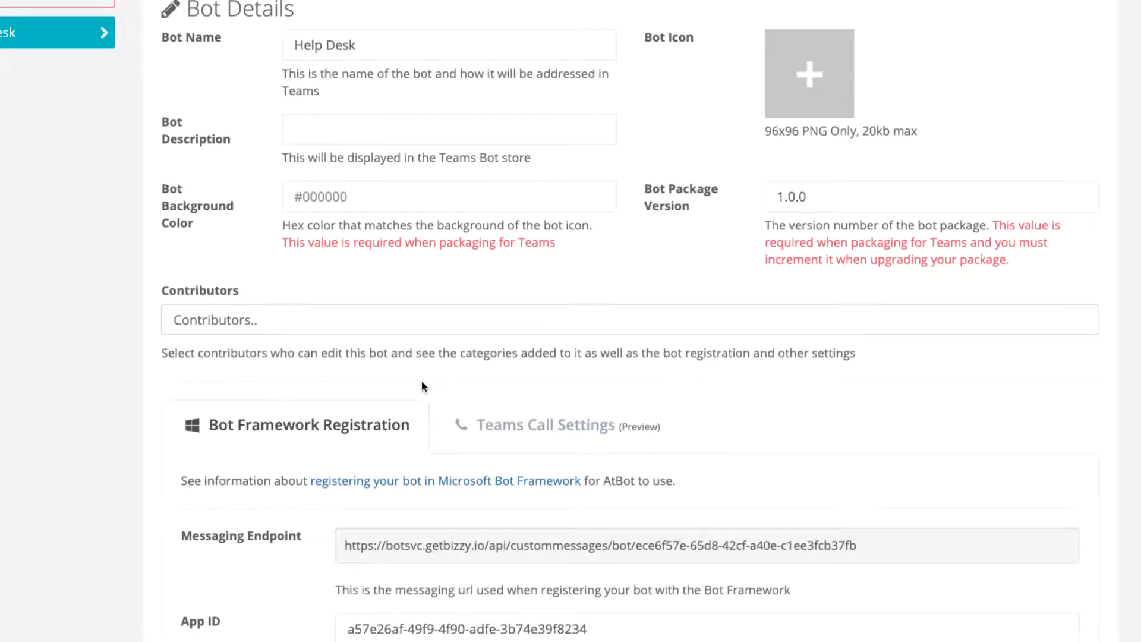
- Set the Help Desk bot's Welcome Message to "Hi there, I'm Help Desk bot. How can I help you today?"
scroll(421, 385, down, 6)
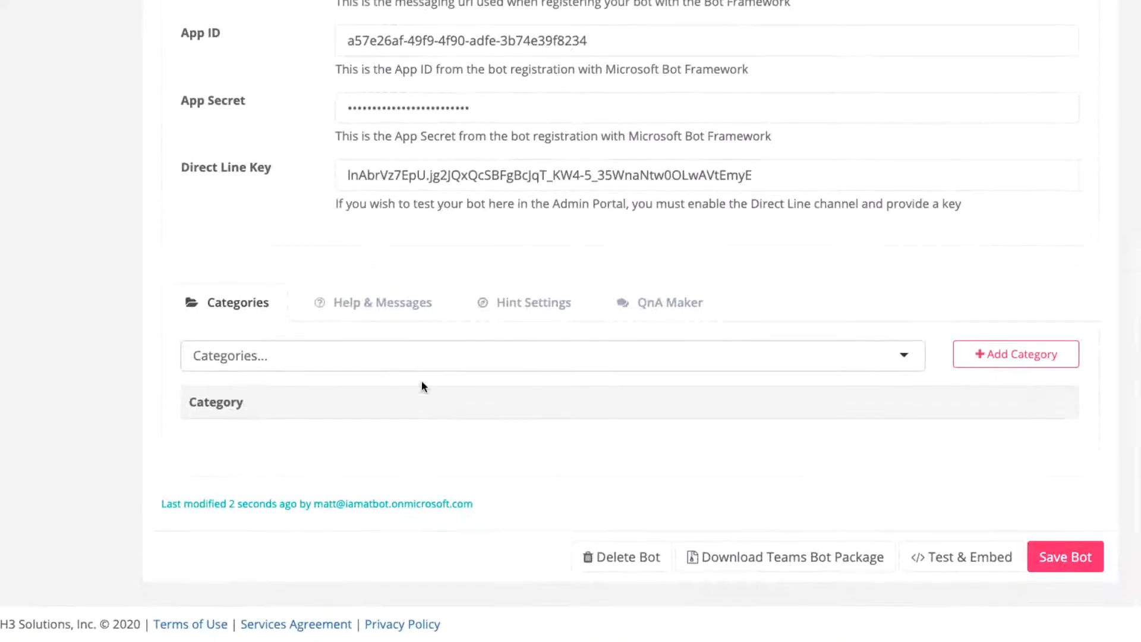
click(402, 314)
scroll(402, 312, down, 3)
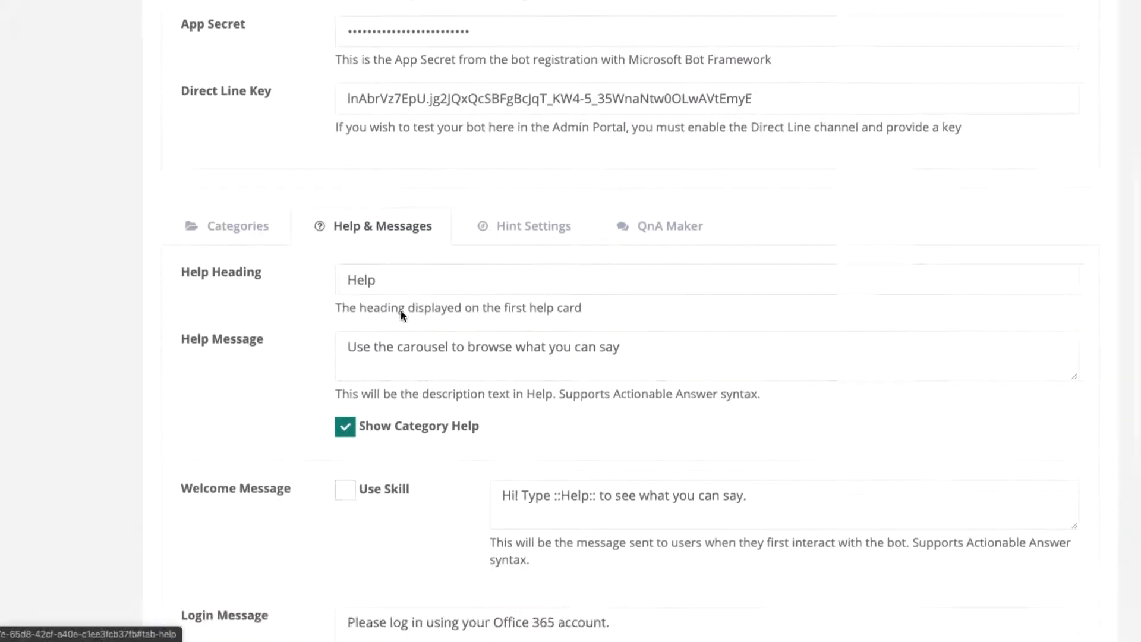
scroll(401, 315, down, 3)
drag(758, 256, 475, 264)
text(Hi there, I'm Help Desk bot. How can I help you today?)
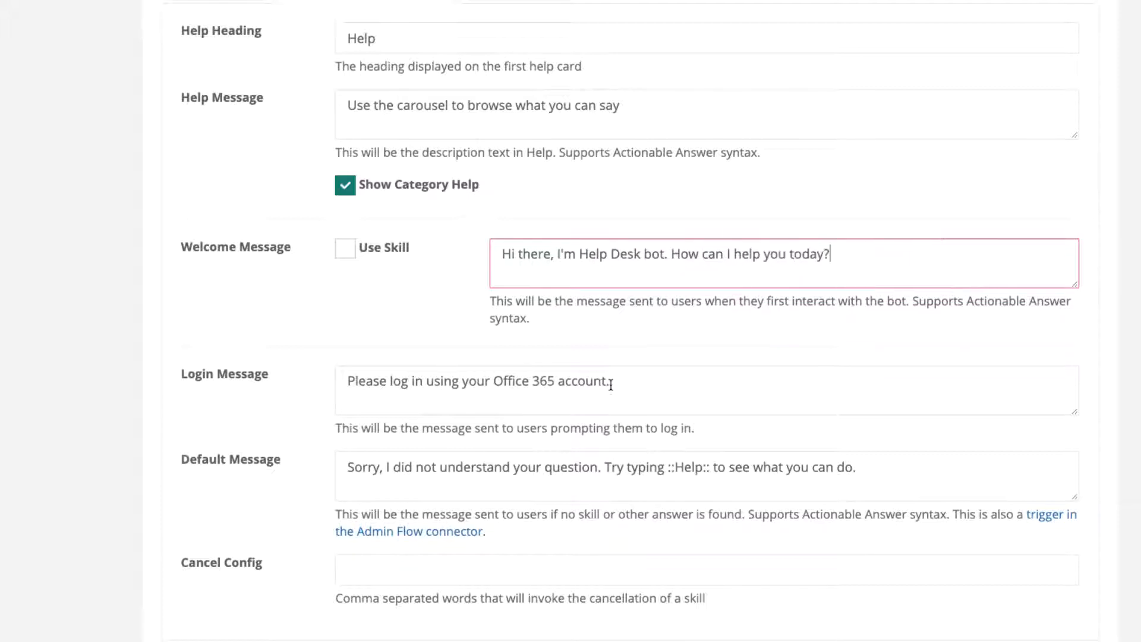
- Extend the Login Message to read "Please log in using your Office 365 account to begin asking questions to help you out."
click(610, 385)
key(BackSpace)
text(to be)
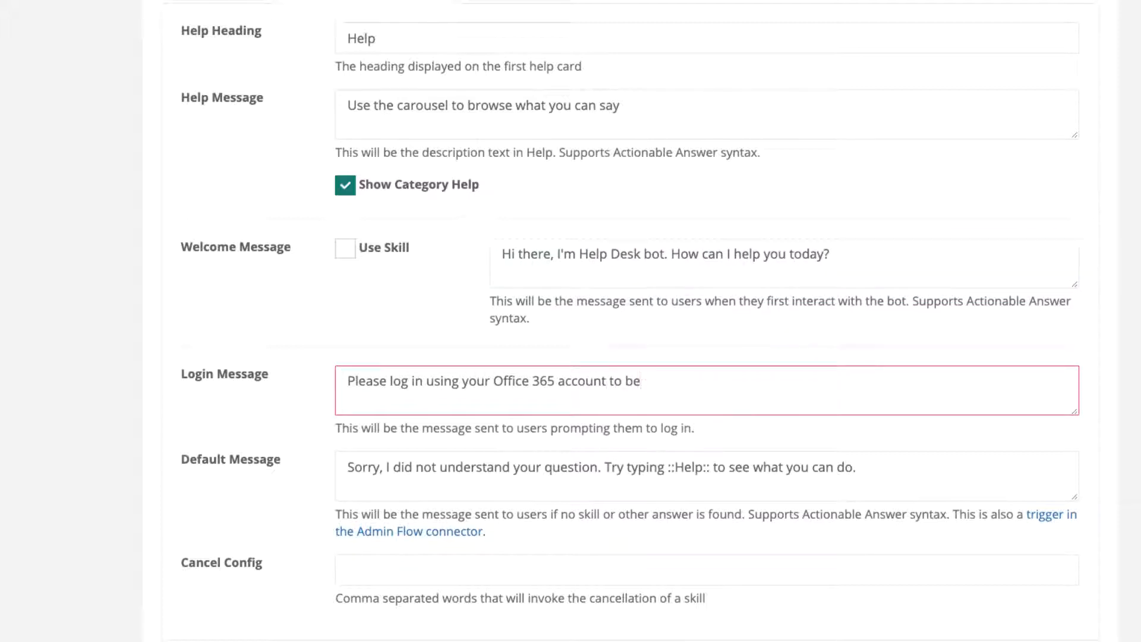
text(gin asking questions to help you out.)
- In the Default Message, change the suggestion to "Try rephrasing or typing ::Help:: to see what I can do for you." and save the bot
click(866, 467)
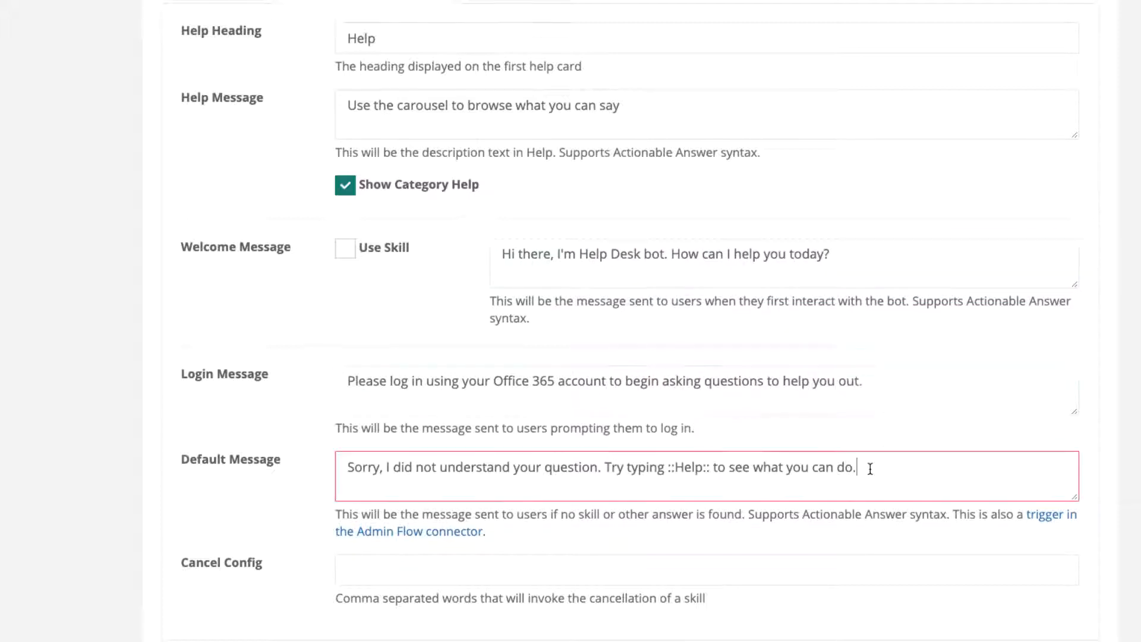
click(598, 470)
text(Try rephrasing or)
key(Delete)
key(Delete)
key(Delete)
key(Delete)
drag(872, 470, 933, 470)
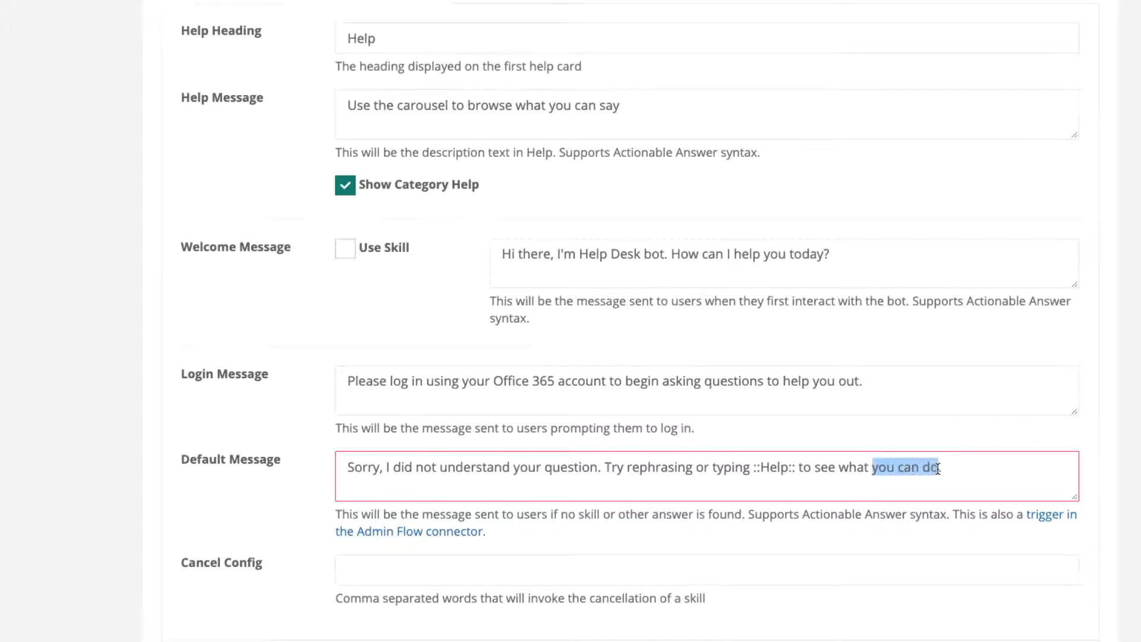
text(I can do for you)
scroll(999, 476, down, 3)
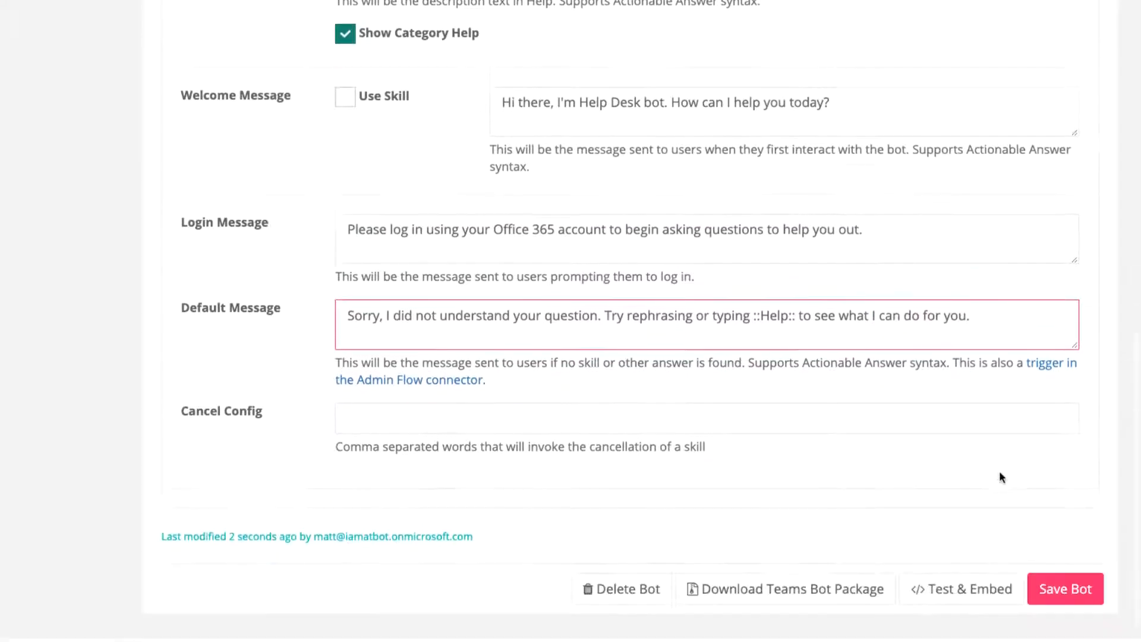
click(1064, 587)
click(448, 369)
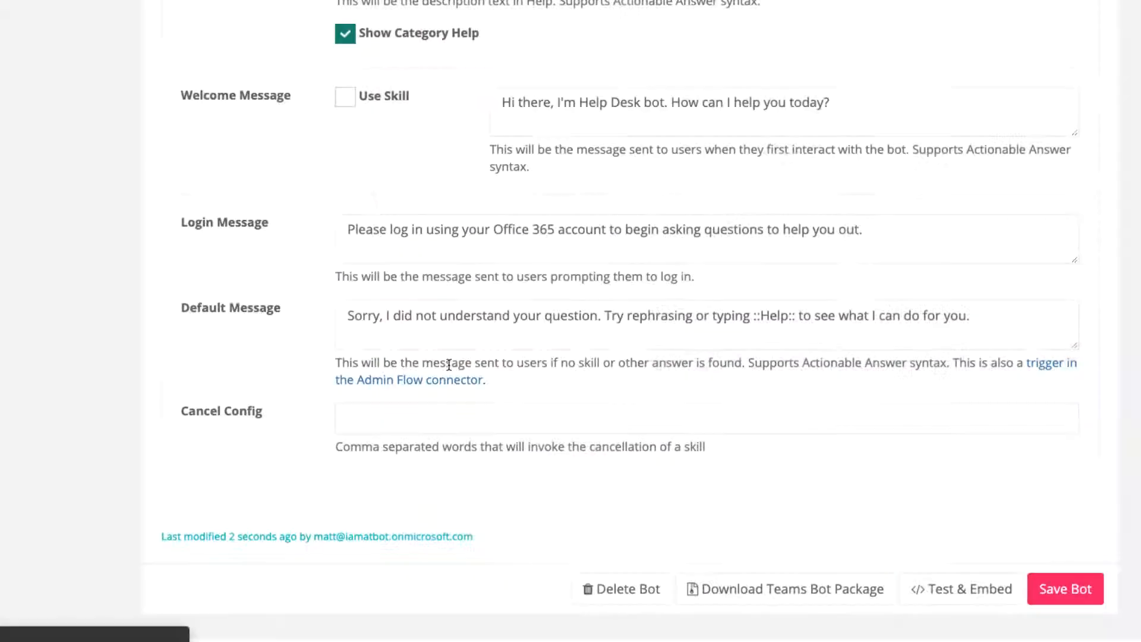
- Open the Help Desk bot's Test & Embed window and send "Hi" in the DirectLine test chat
scroll(866, 529, down, 7)
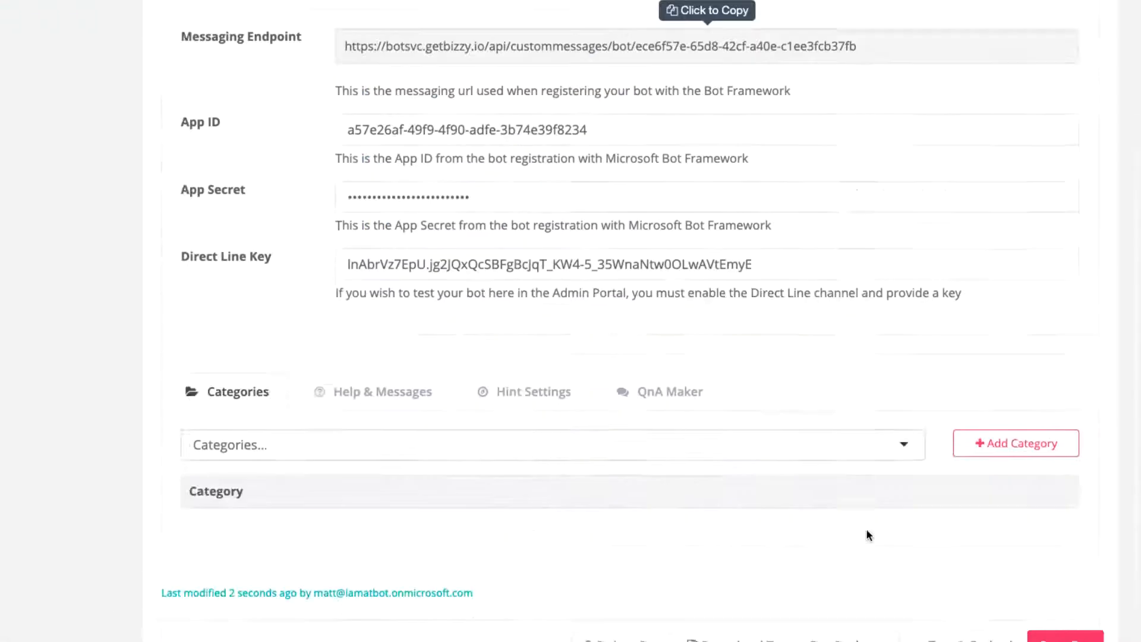
scroll(865, 535, down, 3)
click(953, 562)
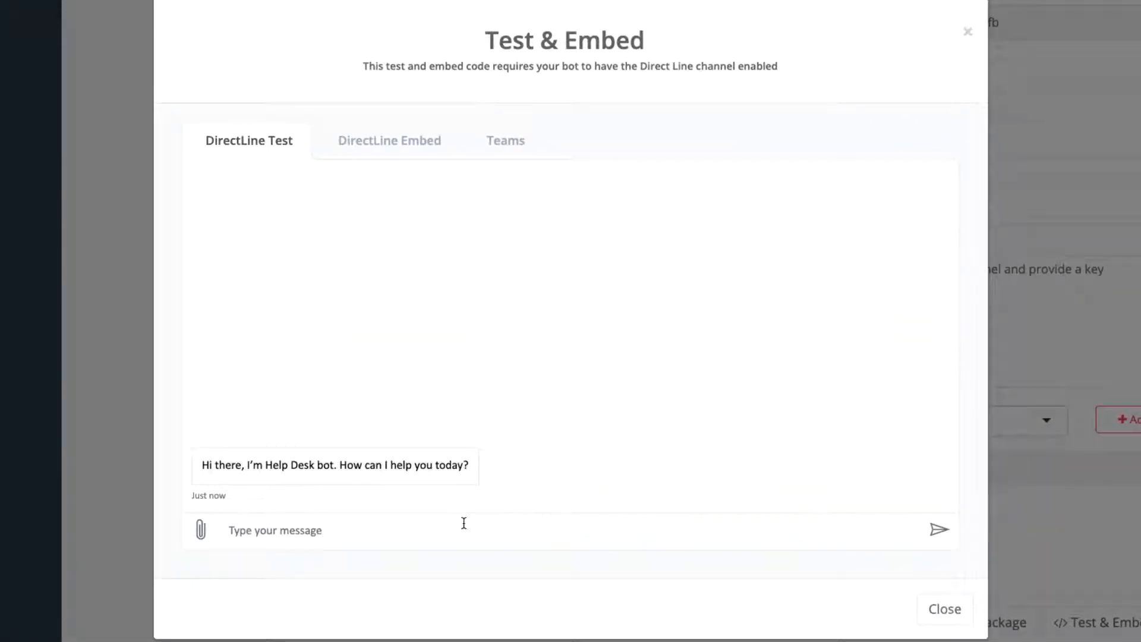
text(Hi)
key(Return)
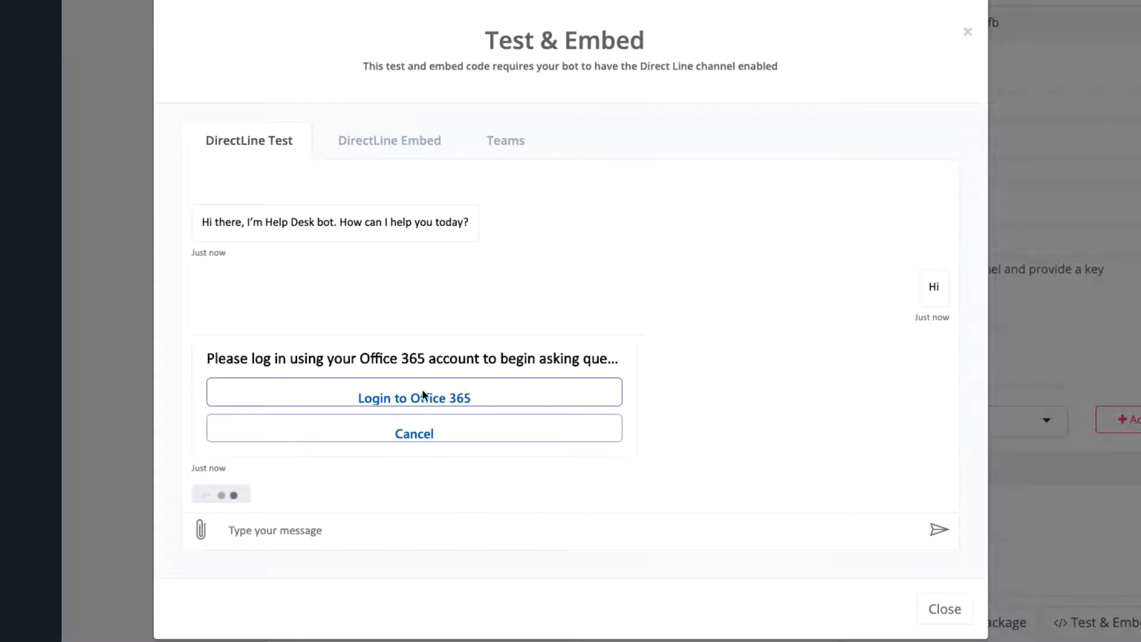
- Log in to Office 365 from the bot's login card, return to the test chat, and send "Hi" again
click(408, 395)
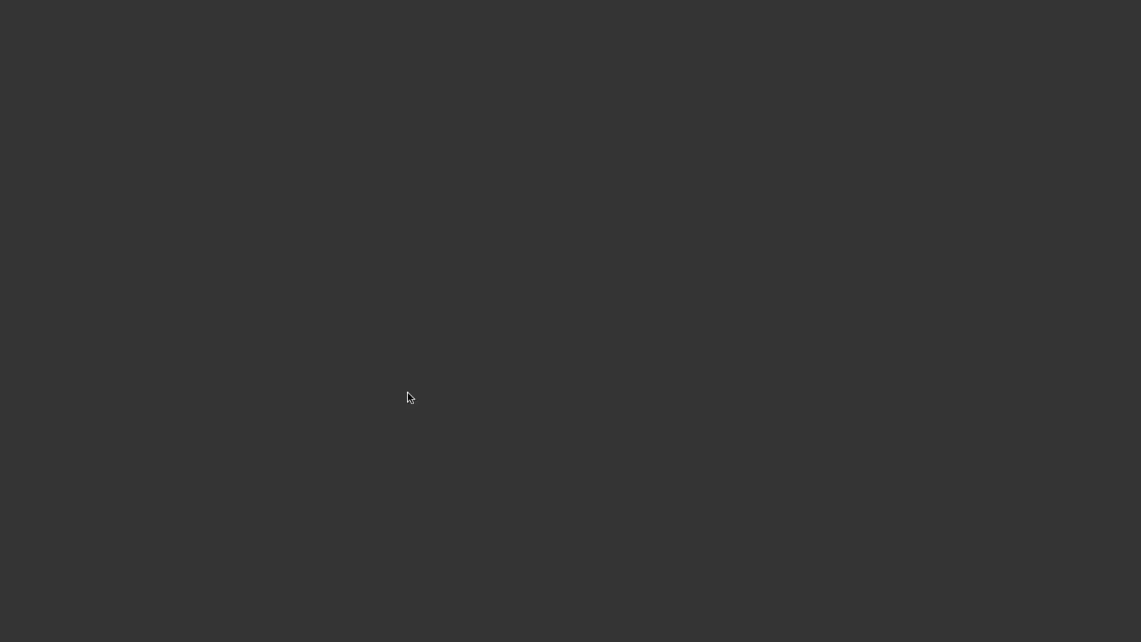
click(532, 308)
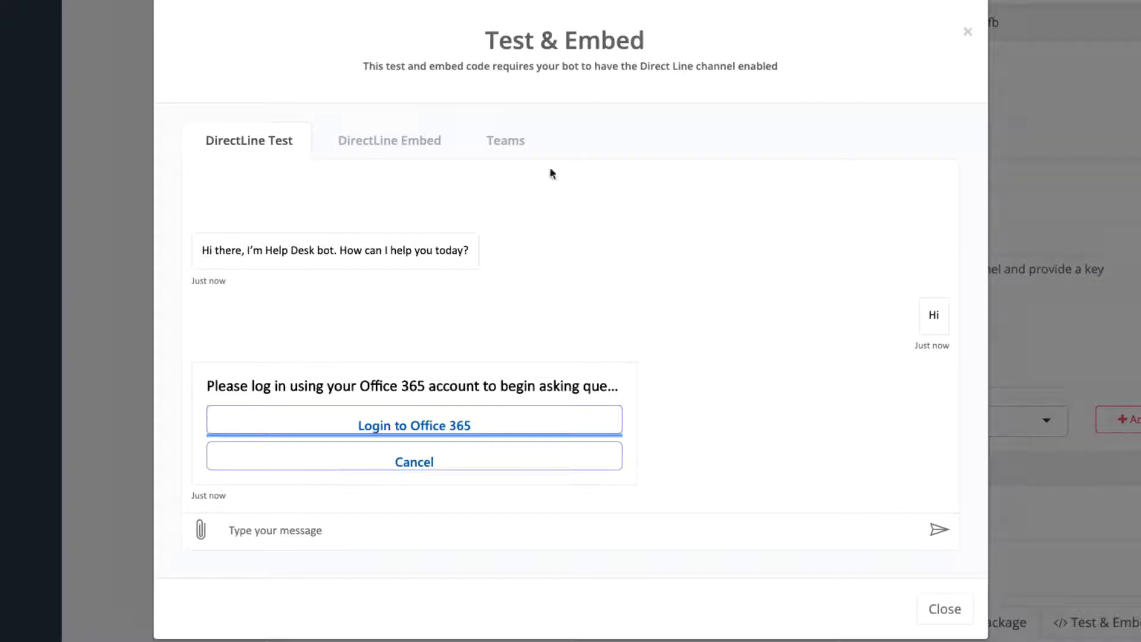
click(336, 522)
text(Hi)
key(Return)
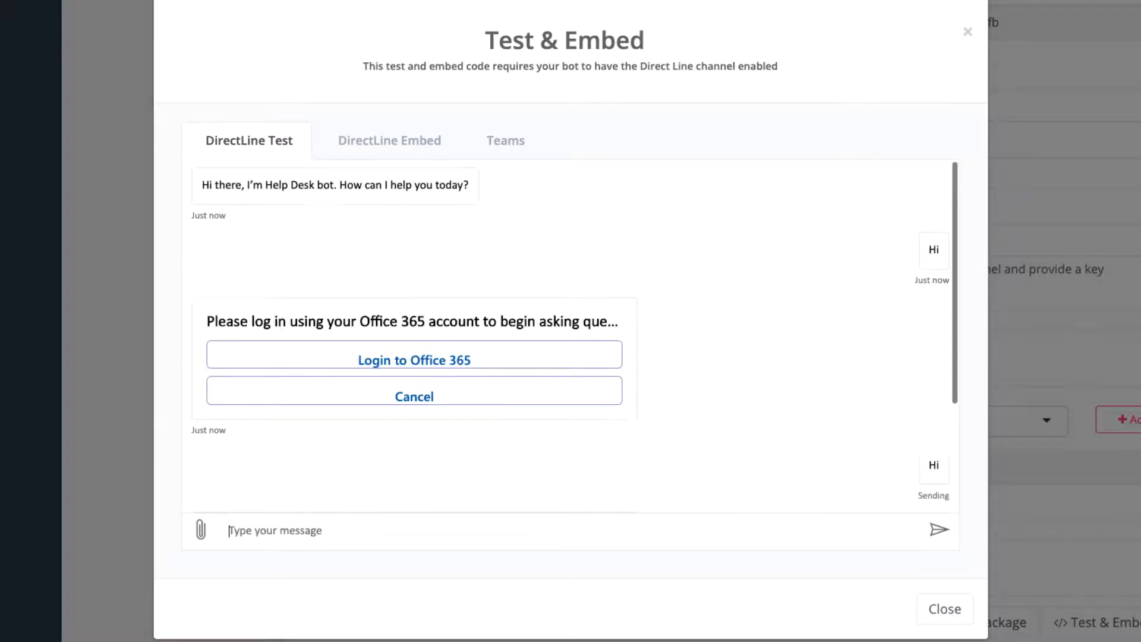